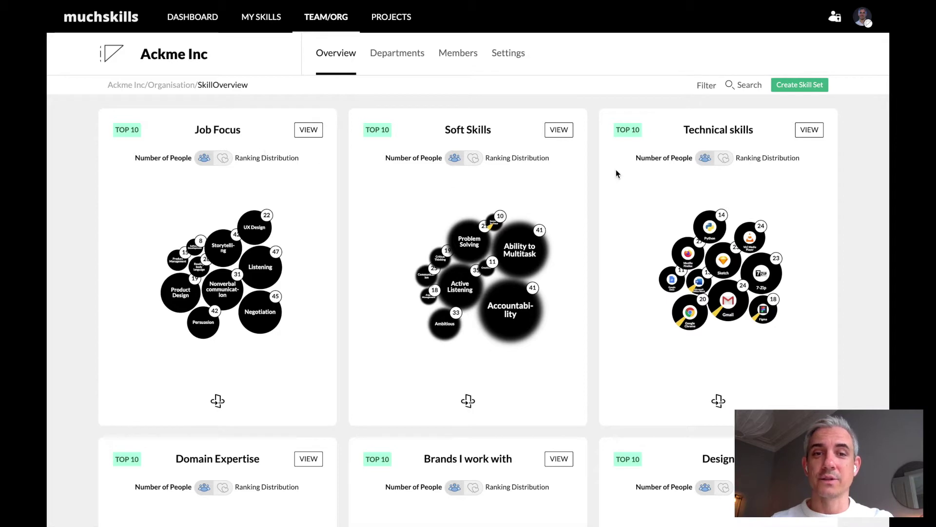
Step: Examine the members ranked for Product Design in Job Focus and for Problem Solving in Soft Skills, closing each list
{"action": "scroll", "coordinate": [646, 271], "scroll_direction": "down", "scroll_amount": 5}
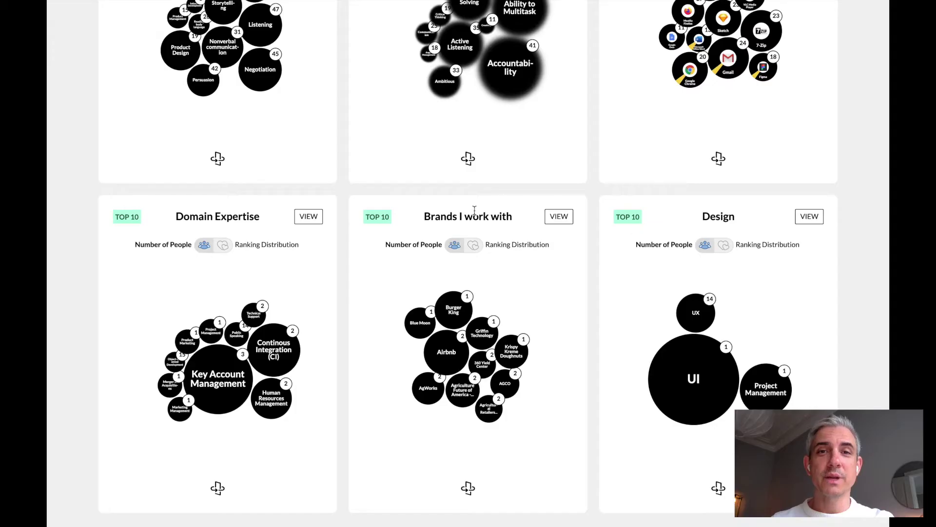
{"action": "scroll", "coordinate": [474, 210], "scroll_direction": "up", "scroll_amount": 5}
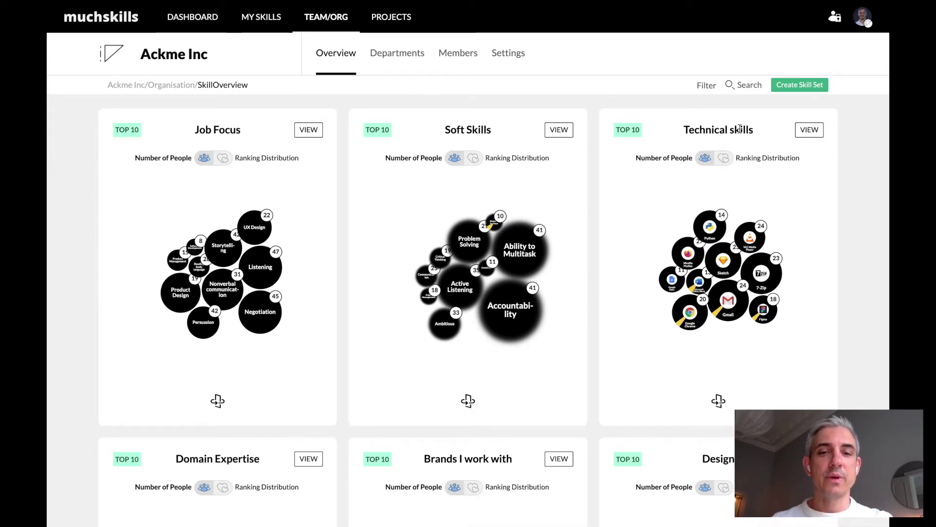
{"action": "scroll", "coordinate": [740, 128], "scroll_direction": "down", "scroll_amount": 5}
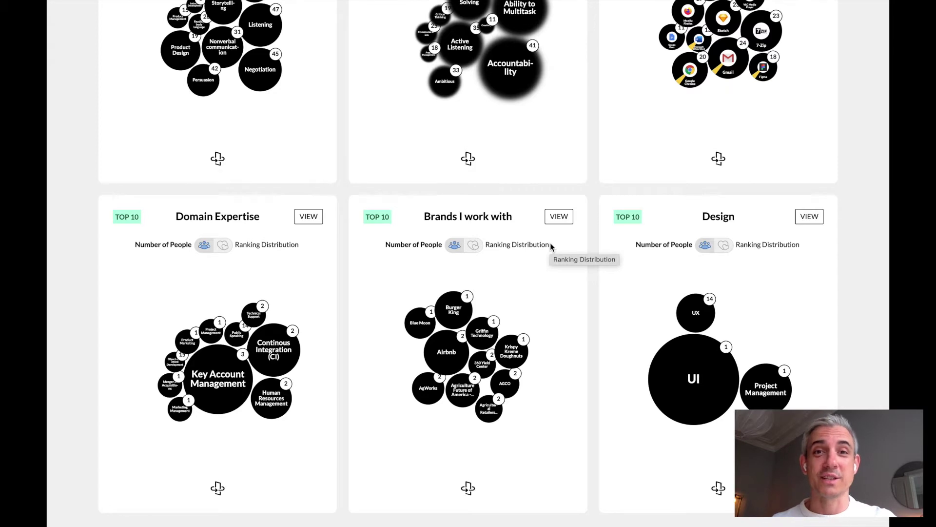
{"action": "scroll", "coordinate": [551, 246], "scroll_direction": "up", "scroll_amount": 5}
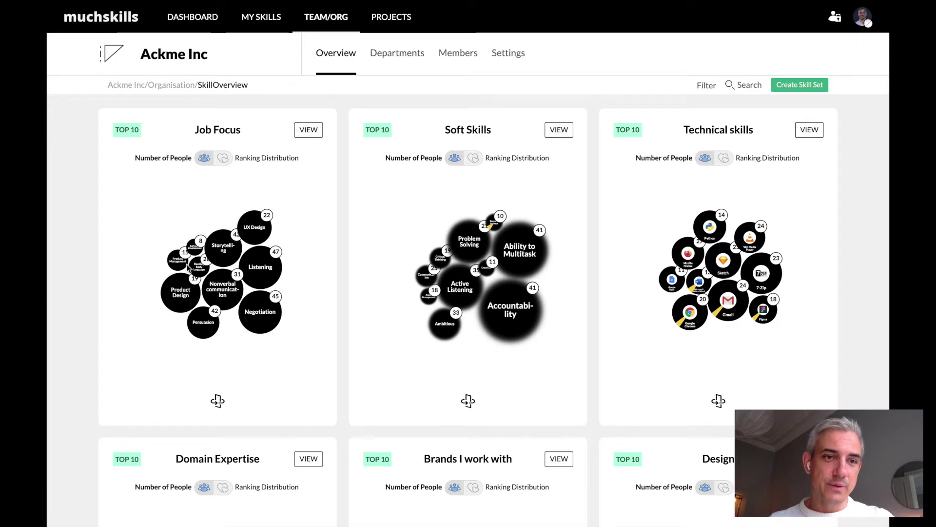
{"action": "left_click", "coordinate": [180, 309]}
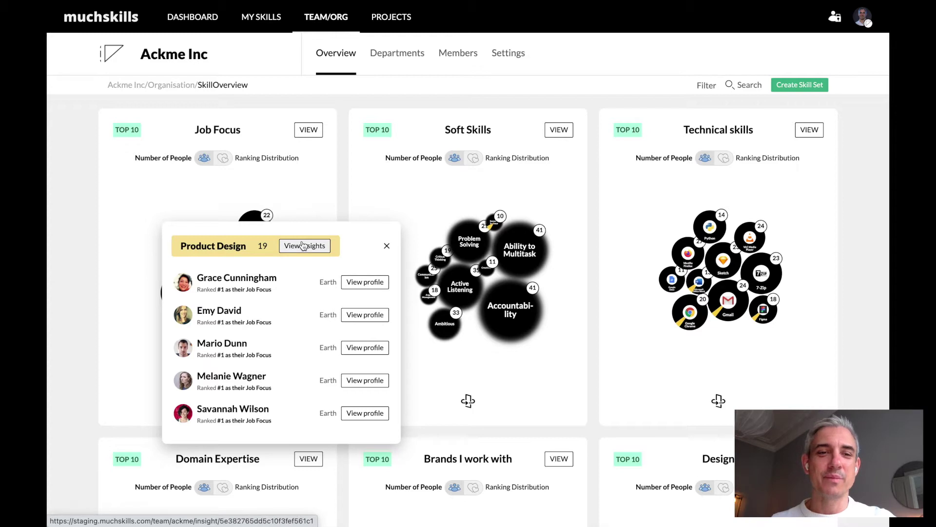
{"action": "left_click", "coordinate": [386, 247]}
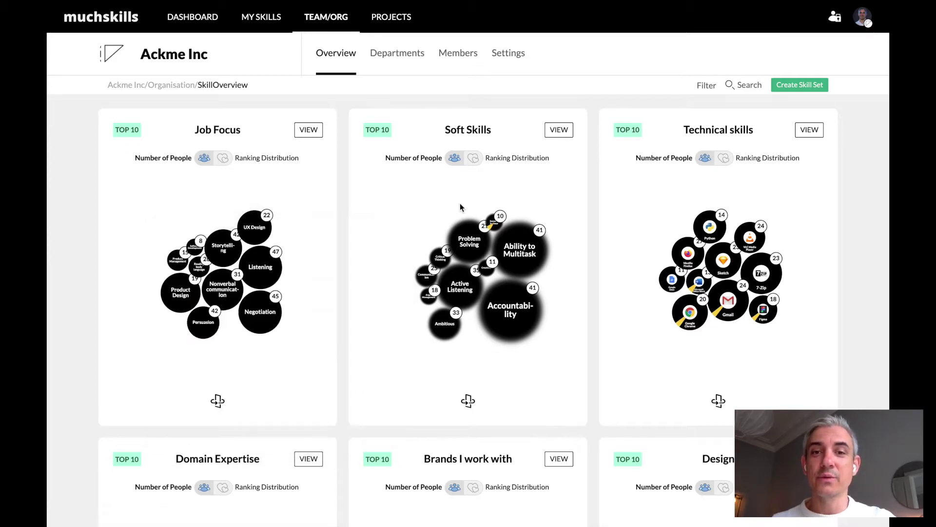
{"action": "left_click", "coordinate": [466, 251]}
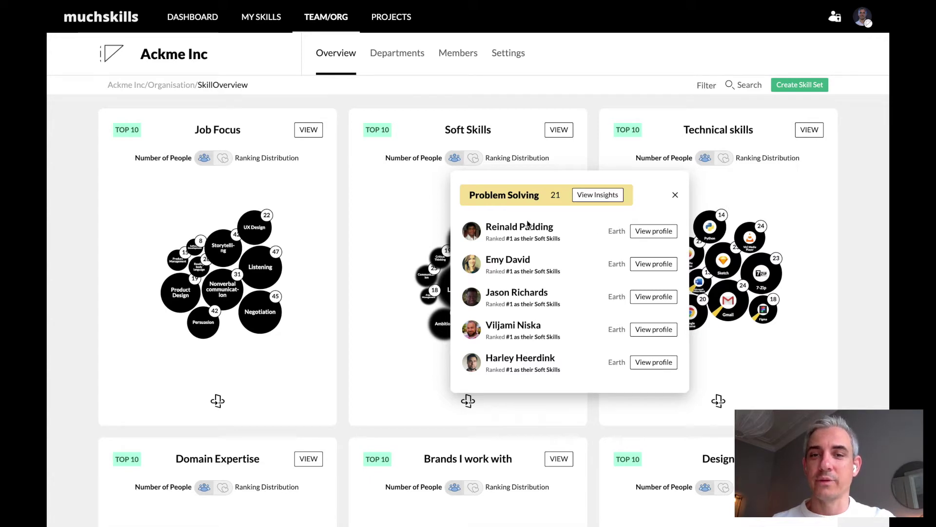
{"action": "left_click", "coordinate": [674, 195]}
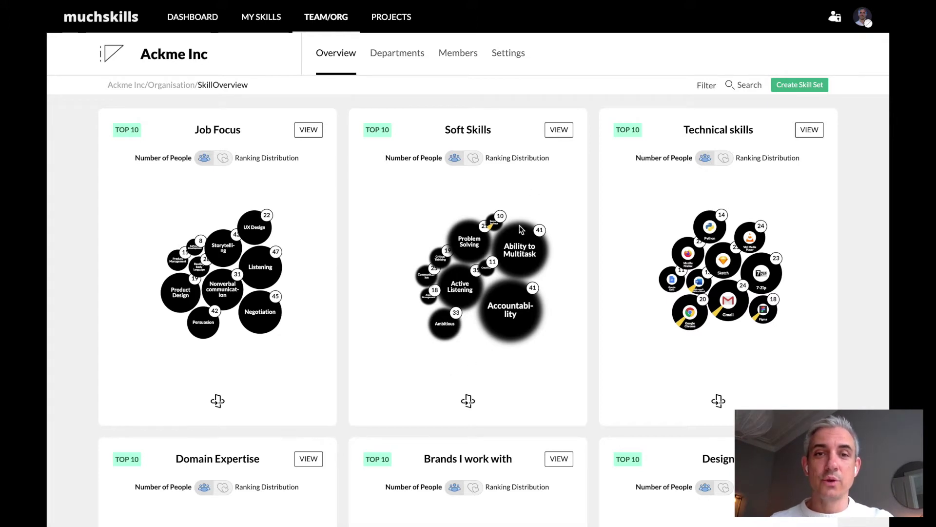
Step: Show the Soft Skills card as a table and set both the Soft Skills and Technical skills cards to Ranking Distribution
{"action": "left_click", "coordinate": [468, 398]}
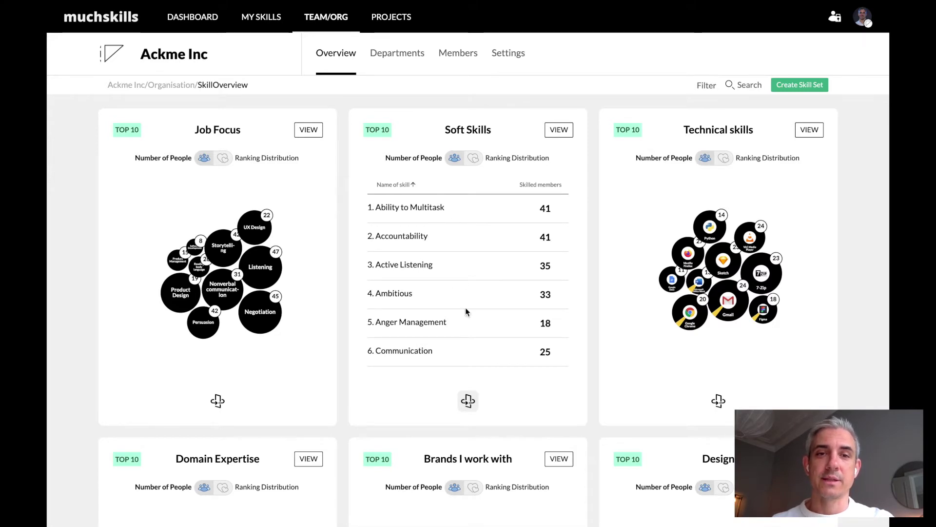
{"action": "left_click", "coordinate": [473, 160]}
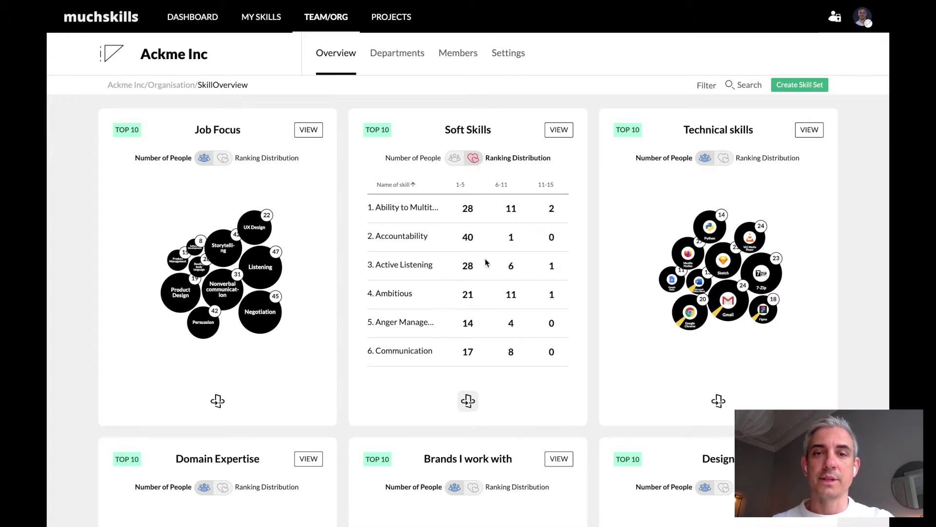
{"action": "left_click", "coordinate": [725, 159]}
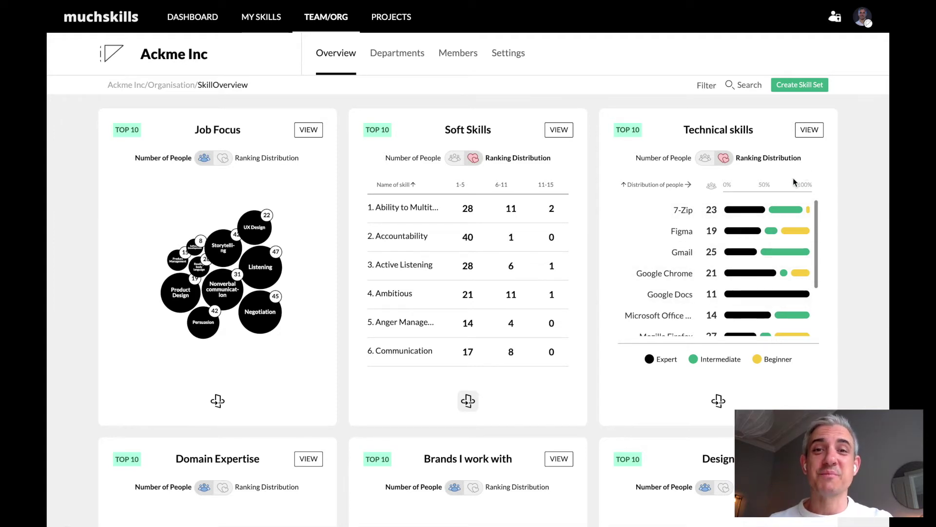
Step: Open the full view of Technical skills and set it to show all skills
{"action": "left_click", "coordinate": [808, 130]}
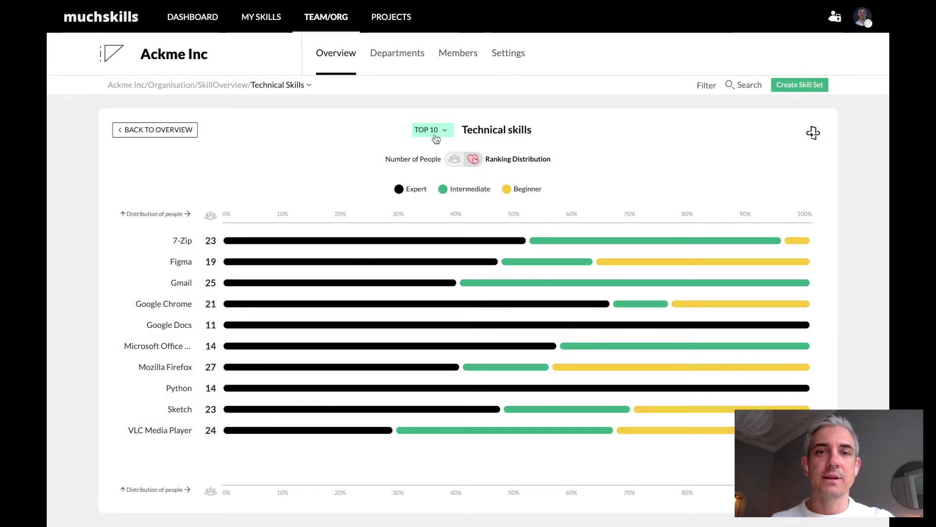
{"action": "left_click", "coordinate": [441, 136]}
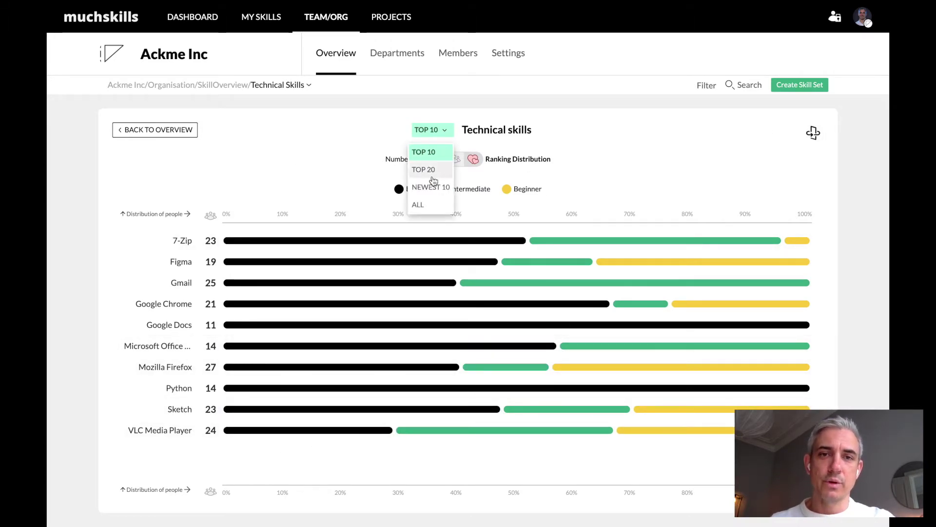
{"action": "left_click", "coordinate": [423, 205]}
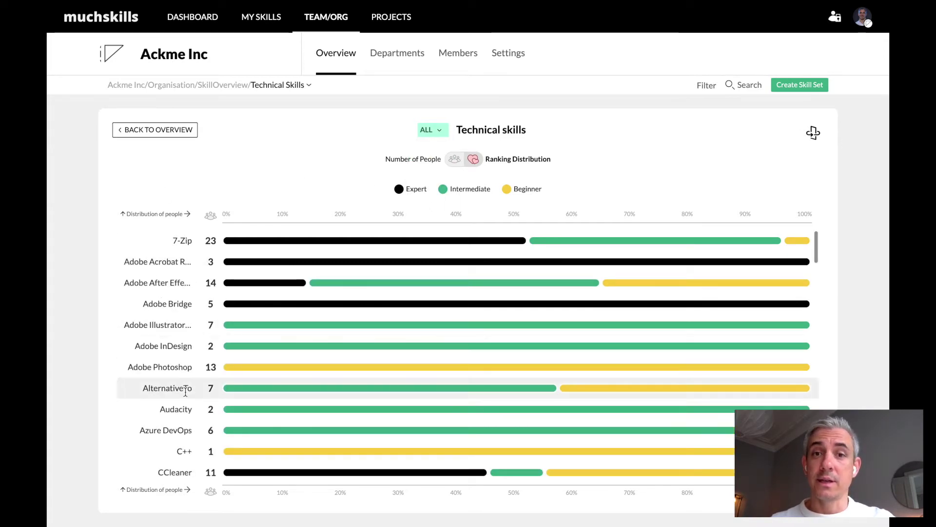
Step: Sort the technical skills by number of people and by Expert level, and inspect the expert shares of Google Chrome, Python and 7-Zip
{"action": "left_click", "coordinate": [210, 215]}
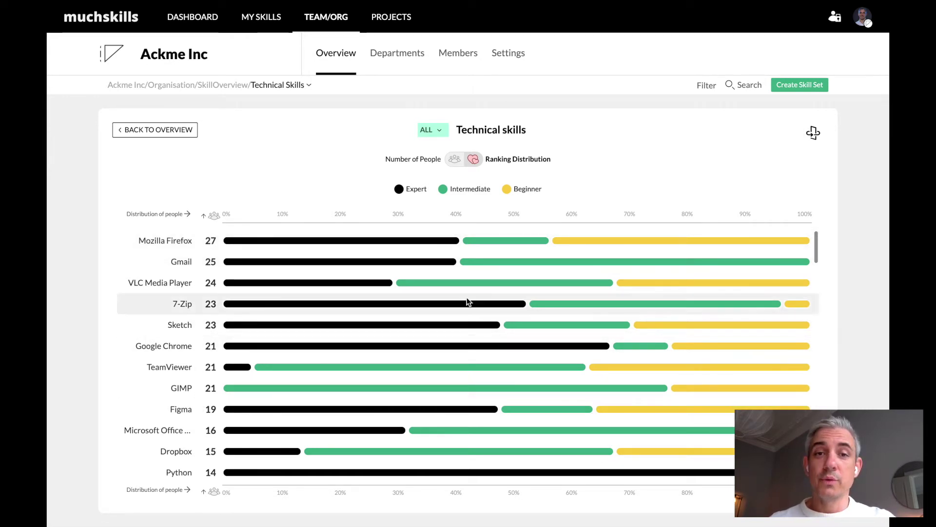
{"action": "left_click", "coordinate": [414, 192]}
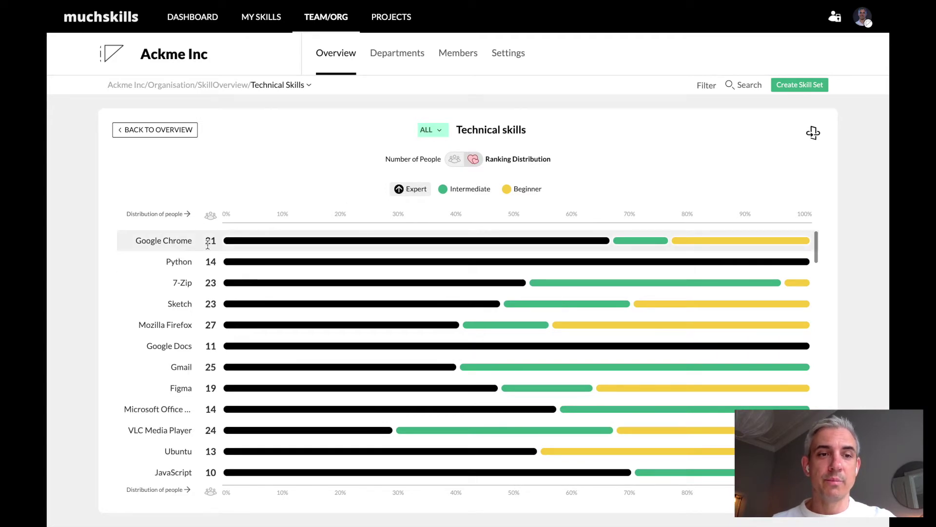
{"action": "mouse_move", "coordinate": [389, 244]}
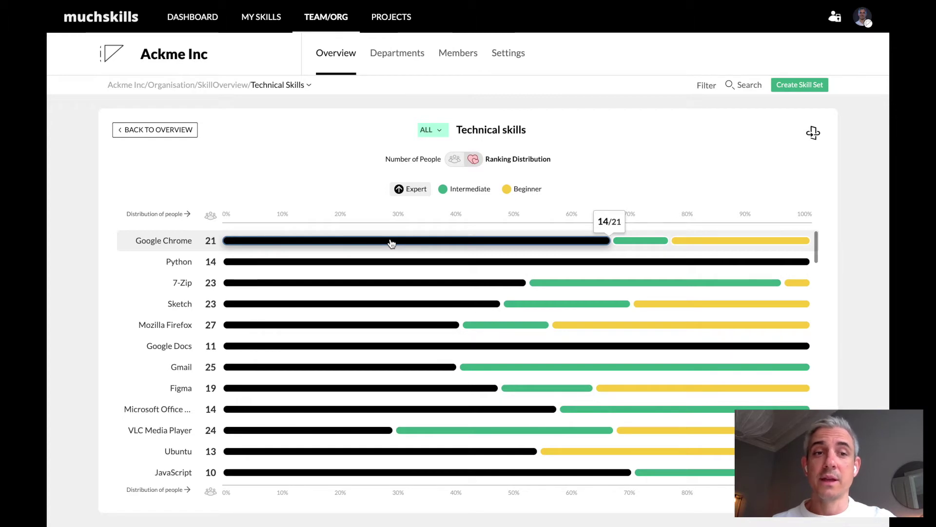
{"action": "mouse_move", "coordinate": [385, 263]}
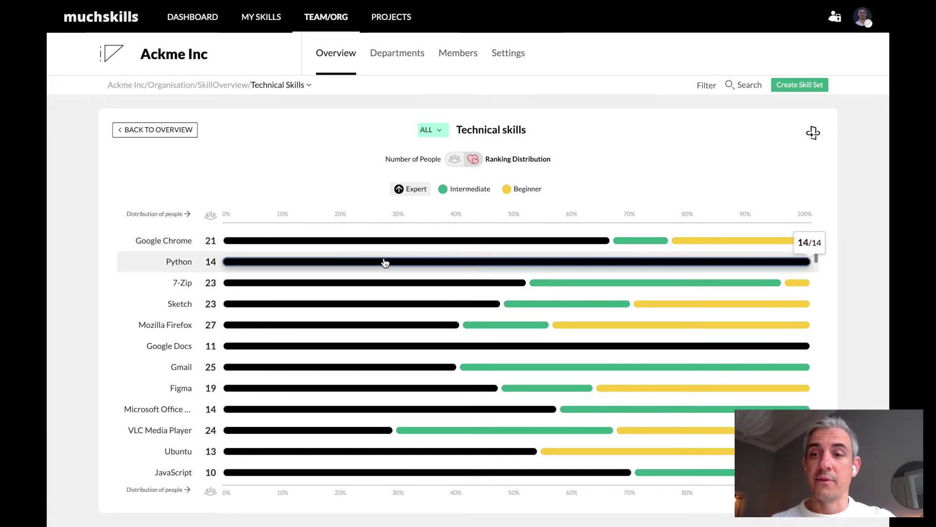
{"action": "mouse_move", "coordinate": [375, 287]}
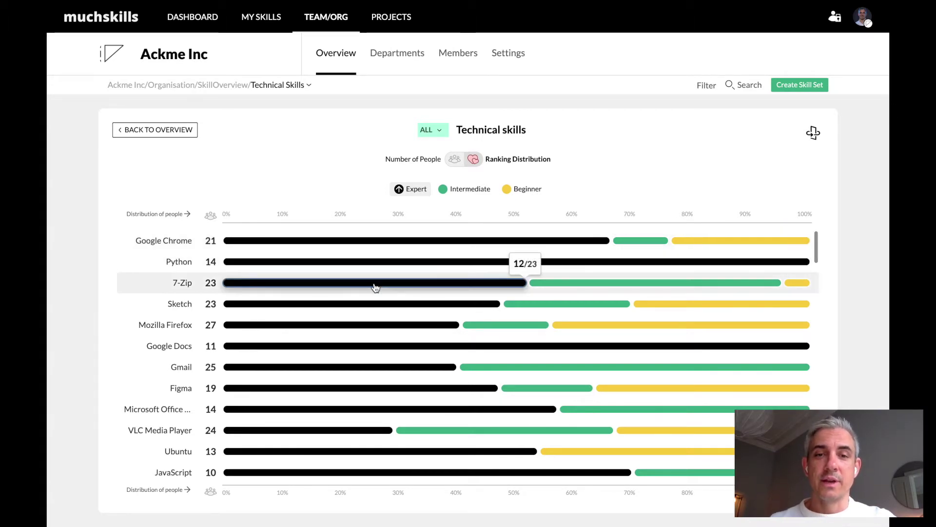
{"action": "mouse_move", "coordinate": [363, 306]}
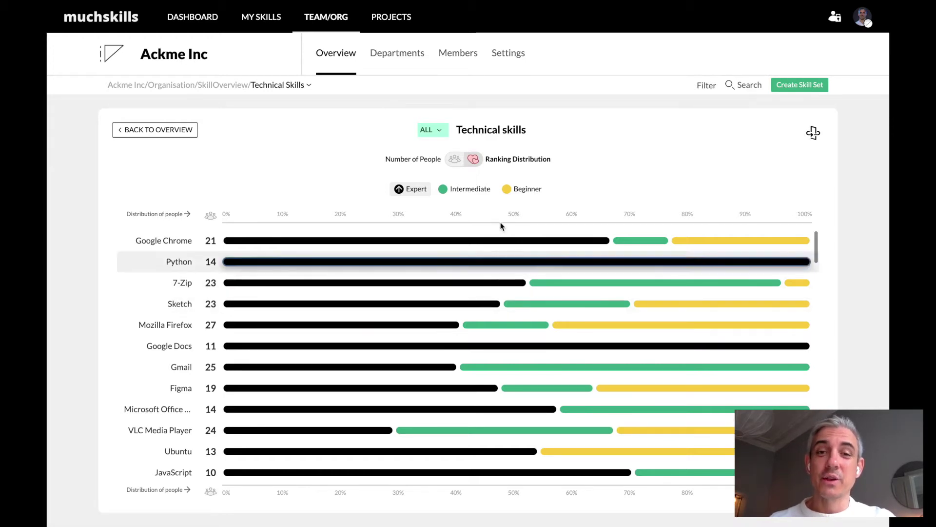
Step: Compare the Intermediate, Expert and Beginner sort orders, ending with Beginner, and check the table version before returning to the chart
{"action": "left_click", "coordinate": [464, 195]}
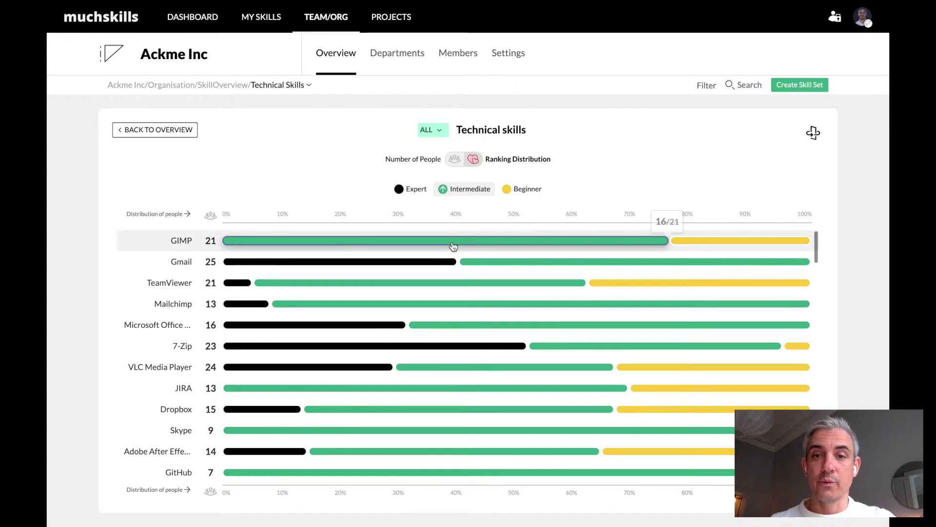
{"action": "left_click", "coordinate": [526, 191]}
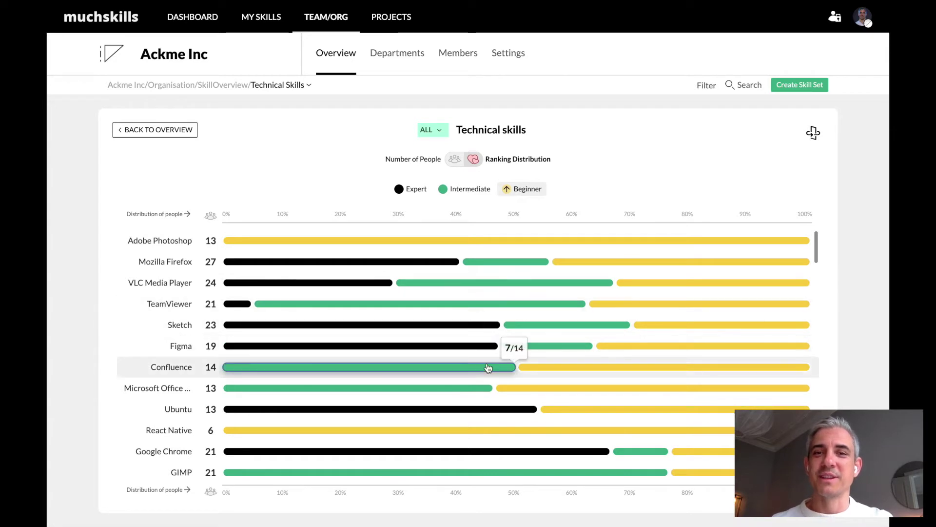
{"action": "left_click", "coordinate": [412, 194]}
{"action": "left_click", "coordinate": [459, 191]}
{"action": "left_click", "coordinate": [519, 190]}
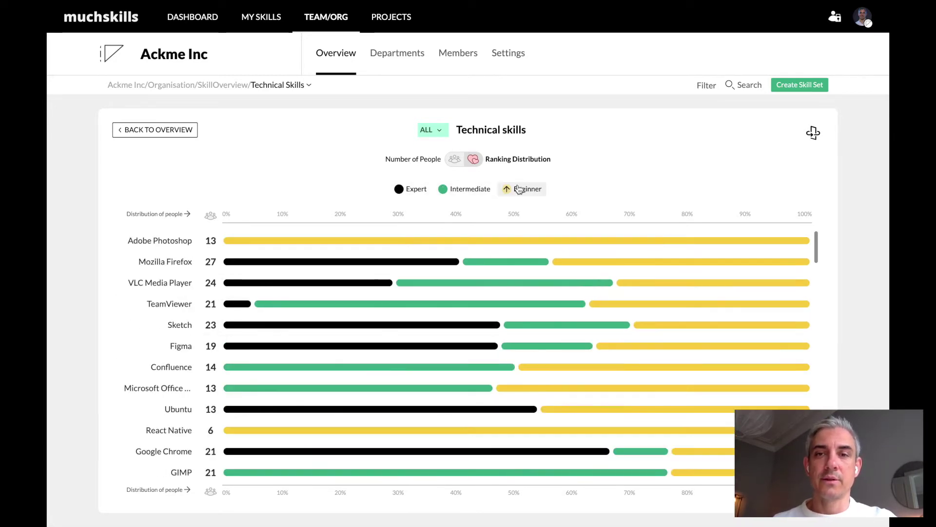
{"action": "left_click", "coordinate": [813, 133]}
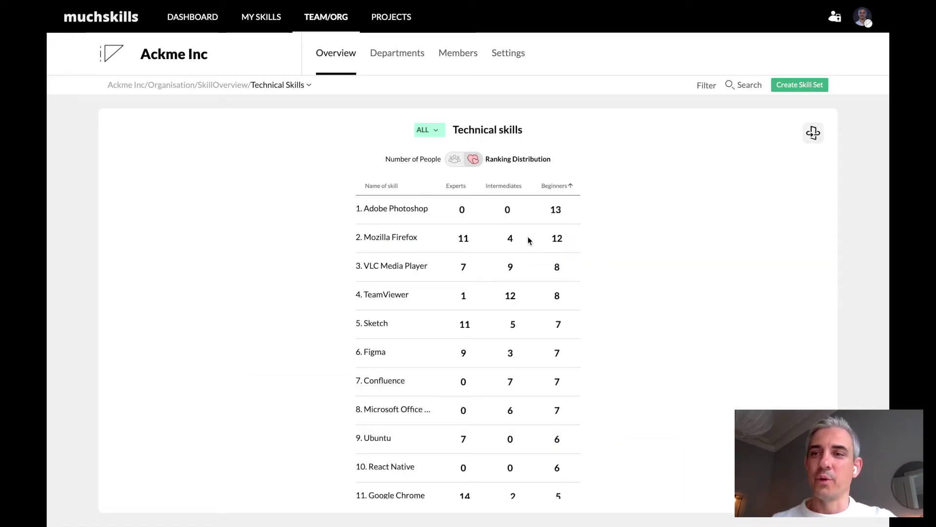
{"action": "left_click", "coordinate": [818, 131]}
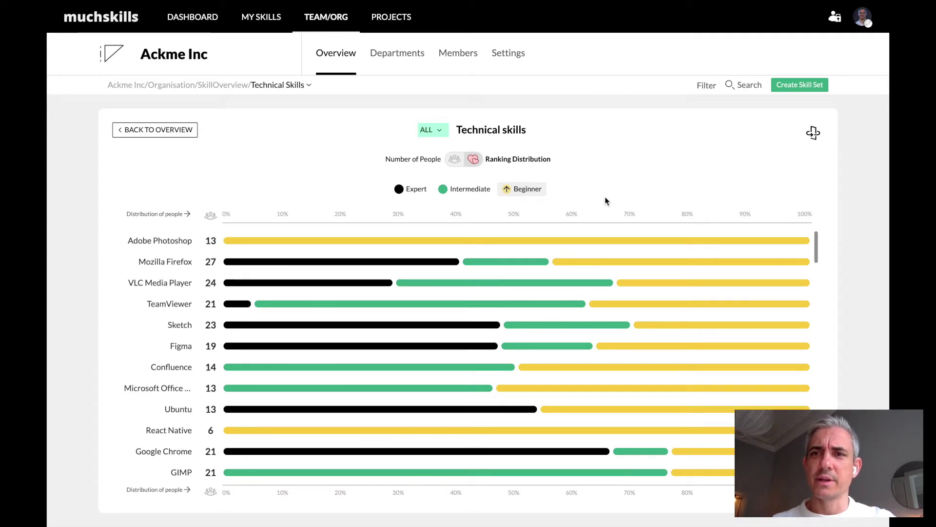
Step: Filter the technical skills by the Customer Service, Marketing and Sales, and Sales & Account Management departments, leaving Design unselected
{"action": "left_click", "coordinate": [706, 86]}
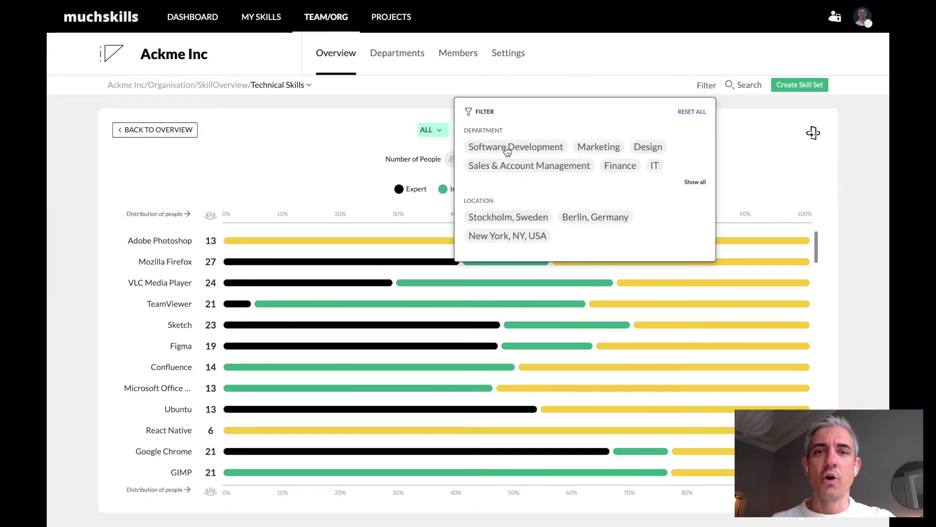
{"action": "left_click", "coordinate": [694, 184]}
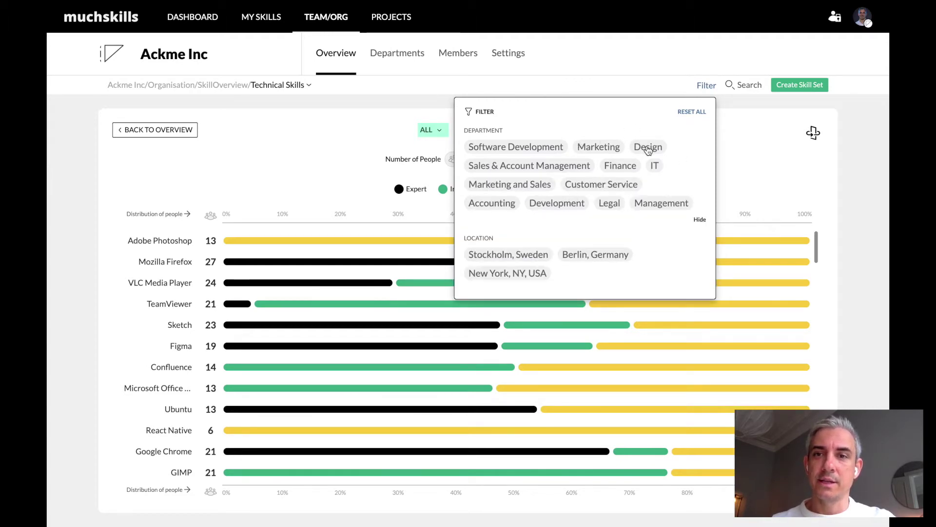
{"action": "left_click", "coordinate": [648, 148]}
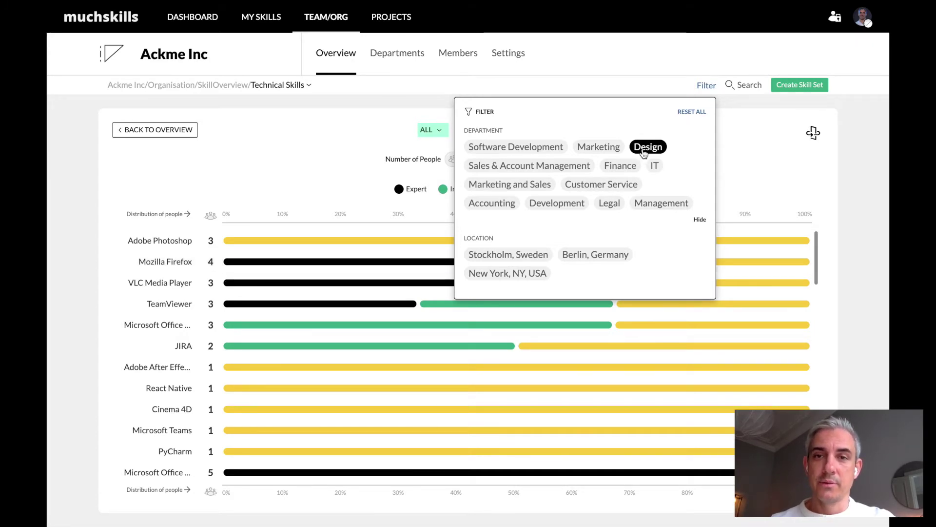
{"action": "left_click", "coordinate": [613, 187]}
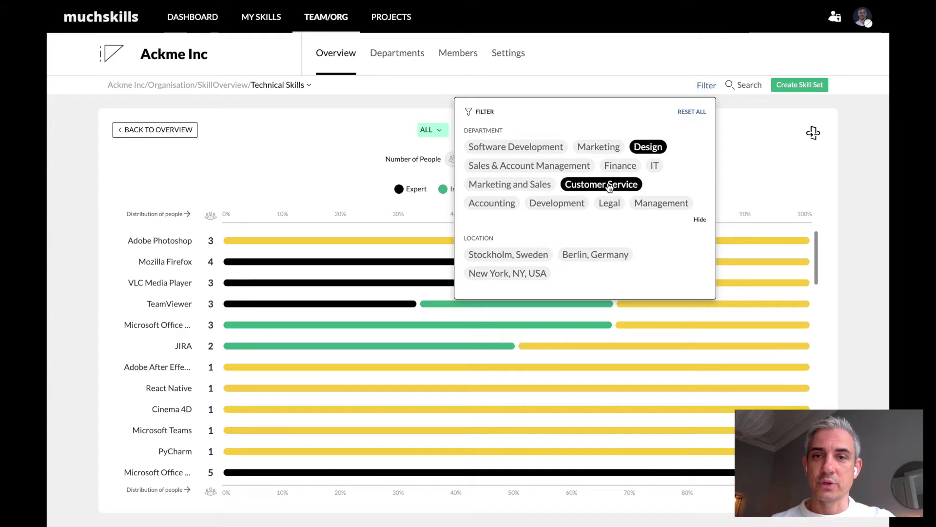
{"action": "left_click", "coordinate": [647, 145]}
{"action": "left_click", "coordinate": [533, 188]}
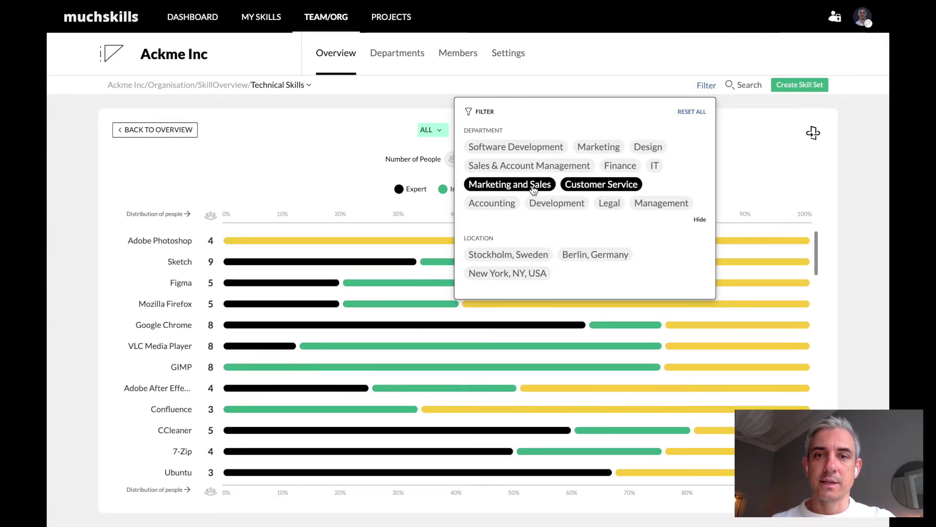
{"action": "left_click", "coordinate": [541, 167]}
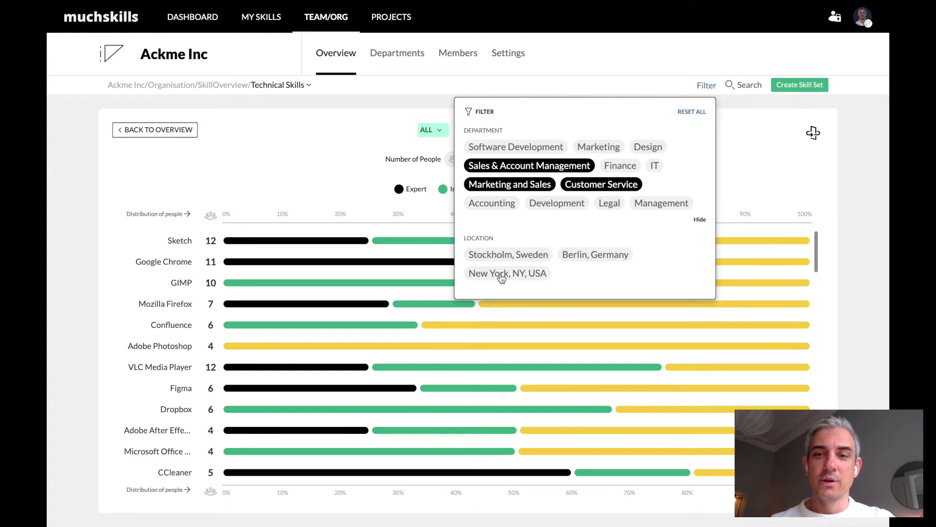
Step: Compare the technical skills for New York, NY, USA and for Berlin, Germany, clearing each location filter after viewing
{"action": "left_click", "coordinate": [501, 277]}
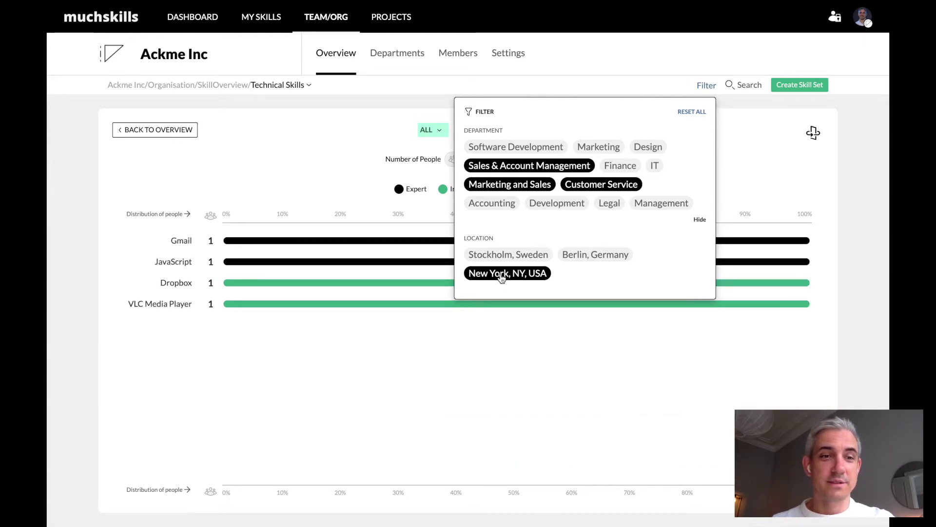
{"action": "left_click", "coordinate": [503, 276]}
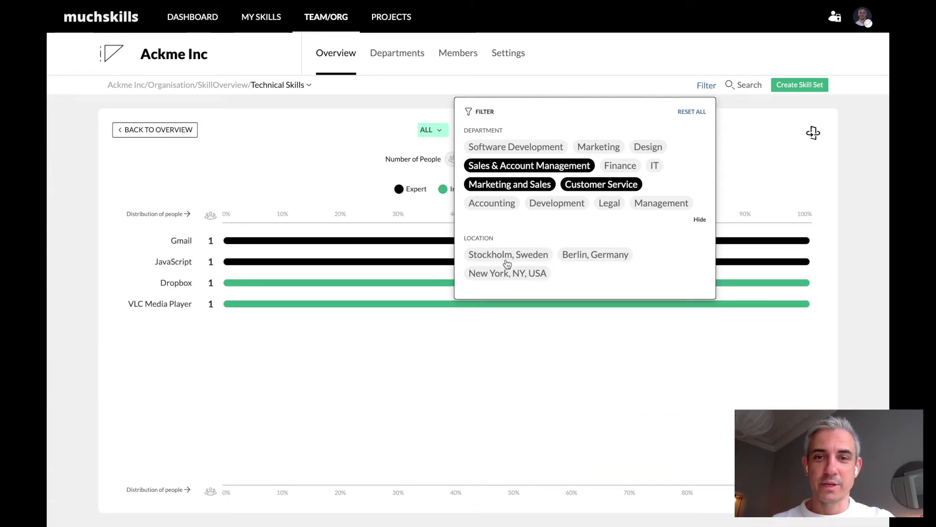
{"action": "left_click", "coordinate": [593, 256]}
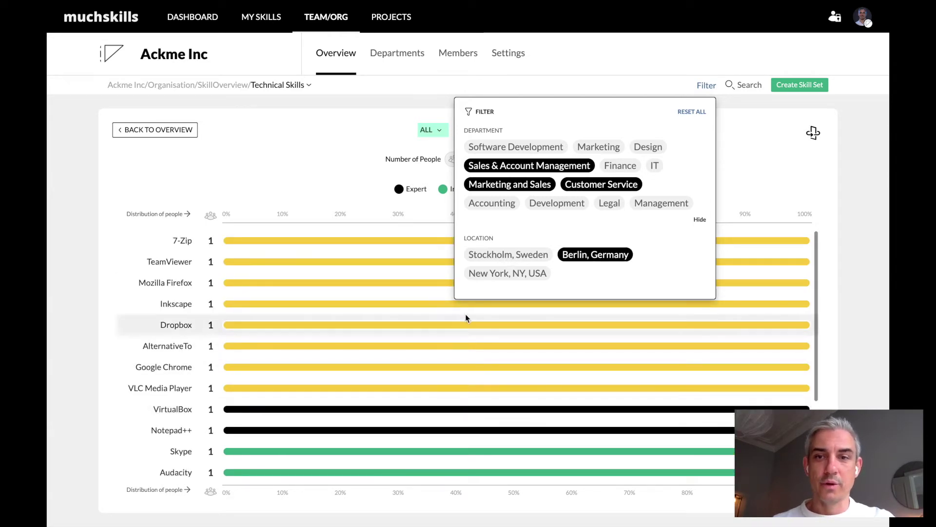
{"action": "left_click", "coordinate": [612, 256]}
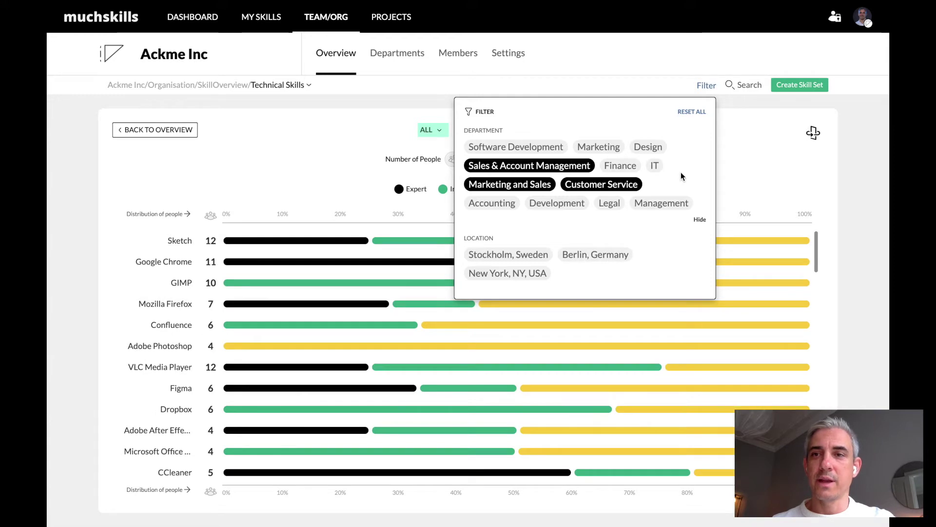
Step: Search the technical skills for "figma" and inspect the skill's expert, intermediate and beginner shares
{"action": "left_click", "coordinate": [773, 146]}
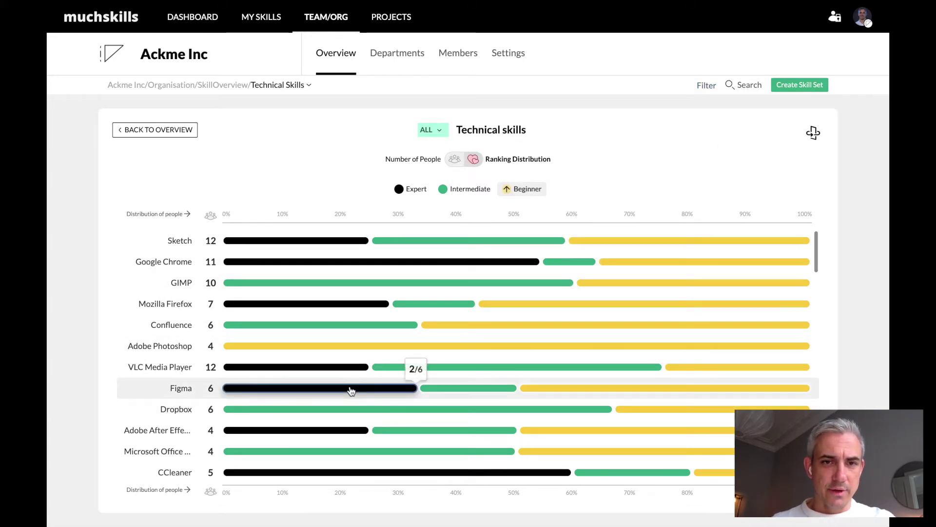
{"action": "scroll", "coordinate": [350, 386], "scroll_direction": "down", "scroll_amount": 4}
{"action": "scroll", "coordinate": [350, 386], "scroll_direction": "up", "scroll_amount": 4}
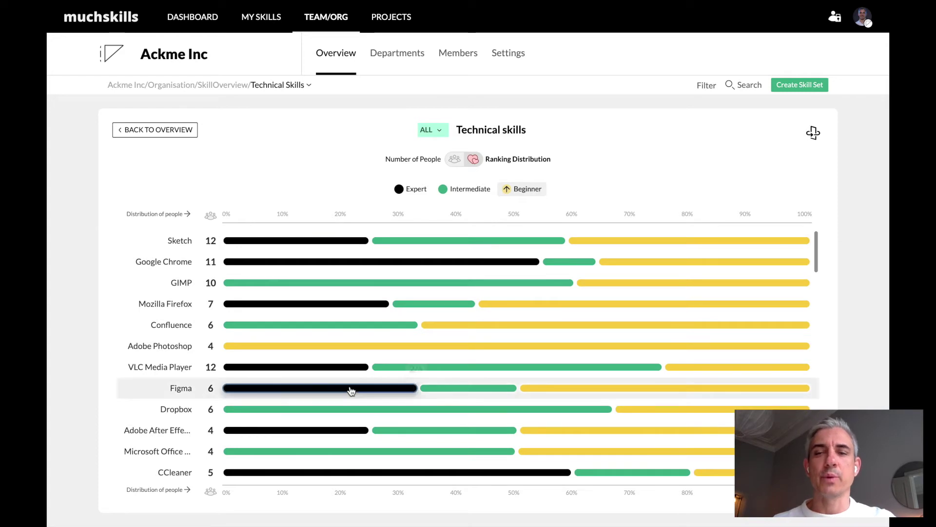
{"action": "left_click", "coordinate": [759, 85]}
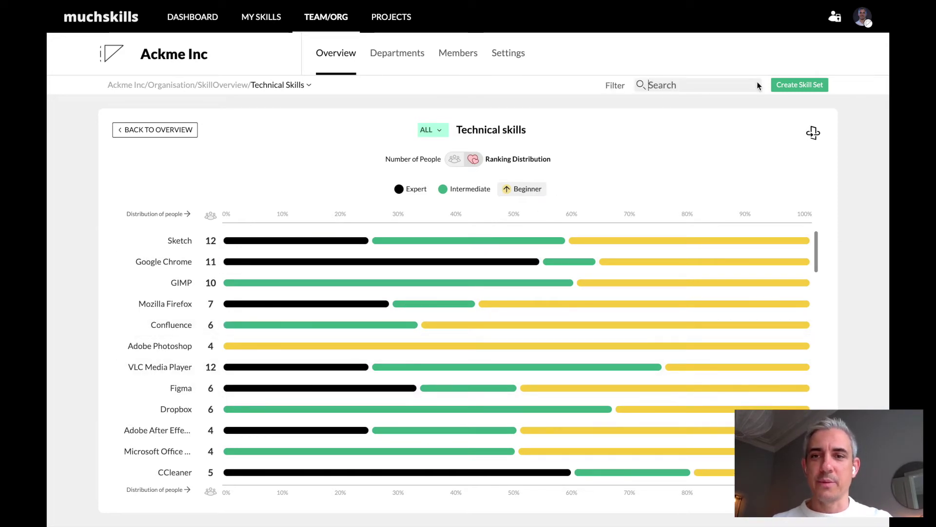
{"action": "type", "text": "figma"}
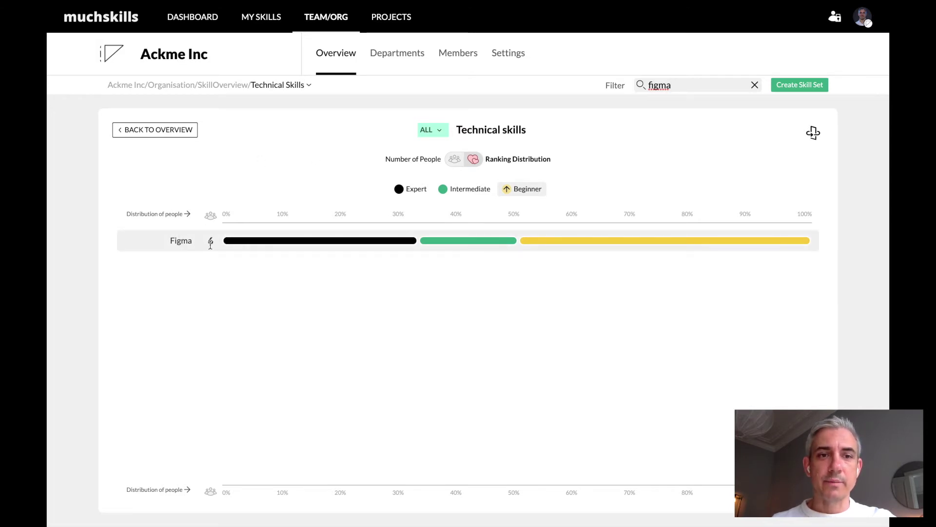
{"action": "mouse_move", "coordinate": [297, 246]}
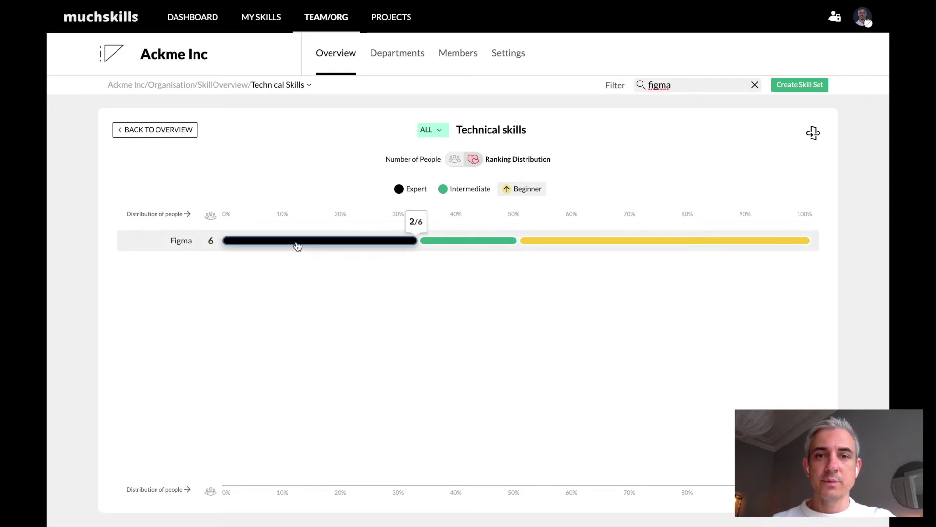
{"action": "mouse_move", "coordinate": [449, 243]}
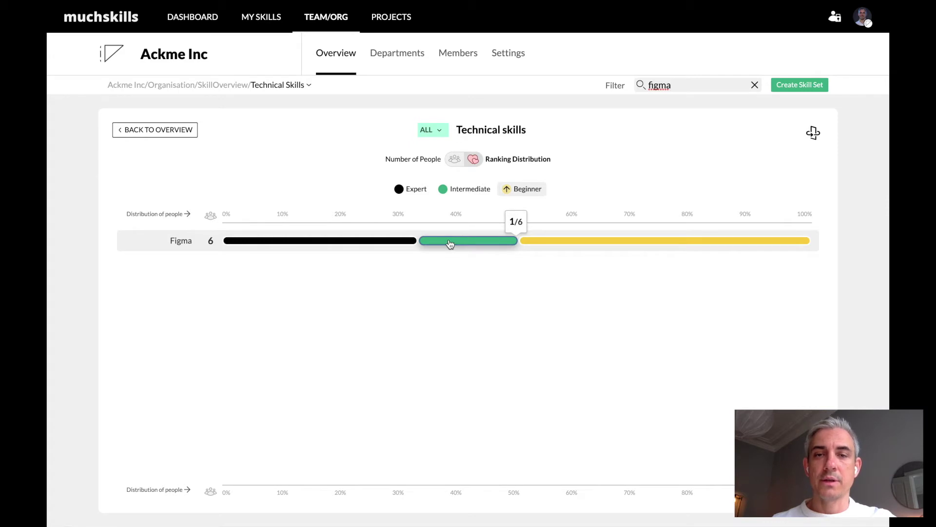
{"action": "mouse_move", "coordinate": [563, 245]}
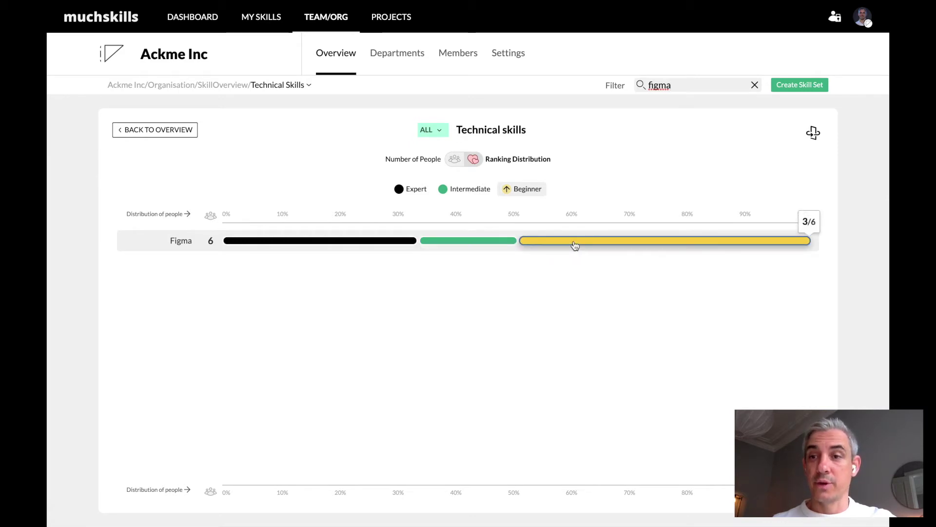
Step: Open the Figma insights from the skill's list of experts and show all departments where the skill is found
{"action": "left_click", "coordinate": [328, 242]}
{"action": "left_click", "coordinate": [326, 247]}
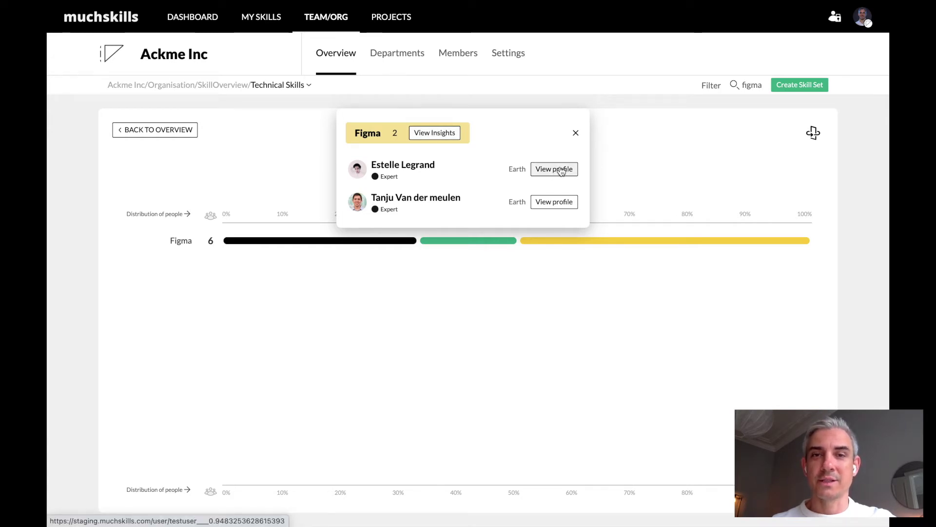
{"action": "left_click", "coordinate": [441, 133]}
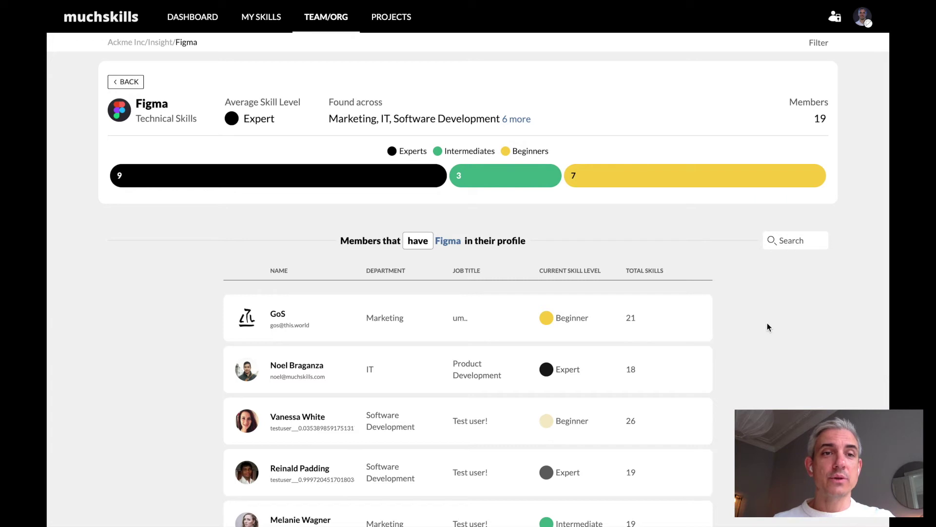
{"action": "left_click", "coordinate": [529, 120]}
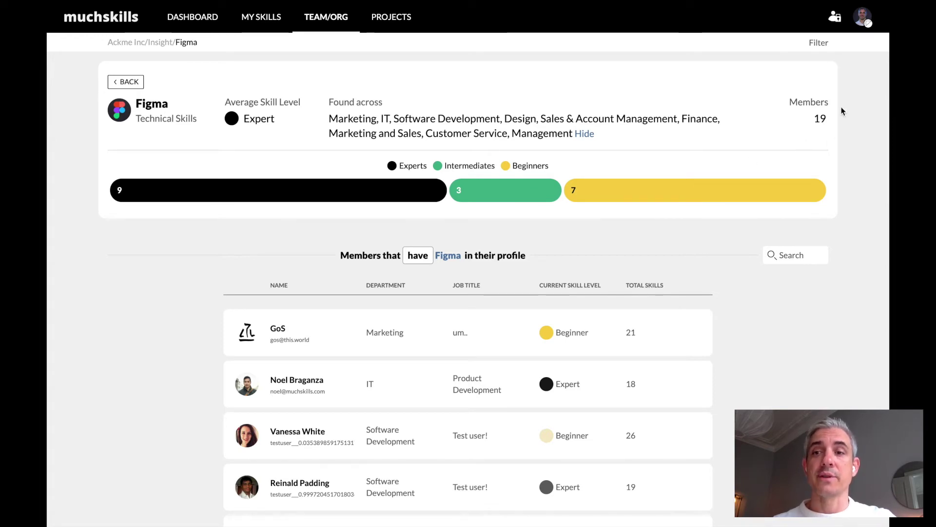
Step: Search the members who have Figma by part of a person's name, and clear the search
{"action": "scroll", "coordinate": [748, 316], "scroll_direction": "down", "scroll_amount": 1}
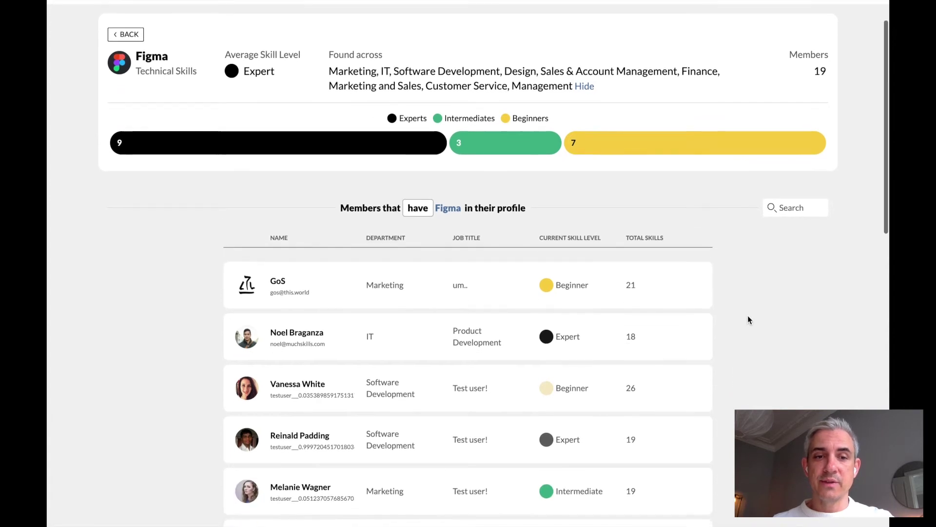
{"action": "left_click", "coordinate": [793, 208]}
{"action": "type", "text": "rein"}
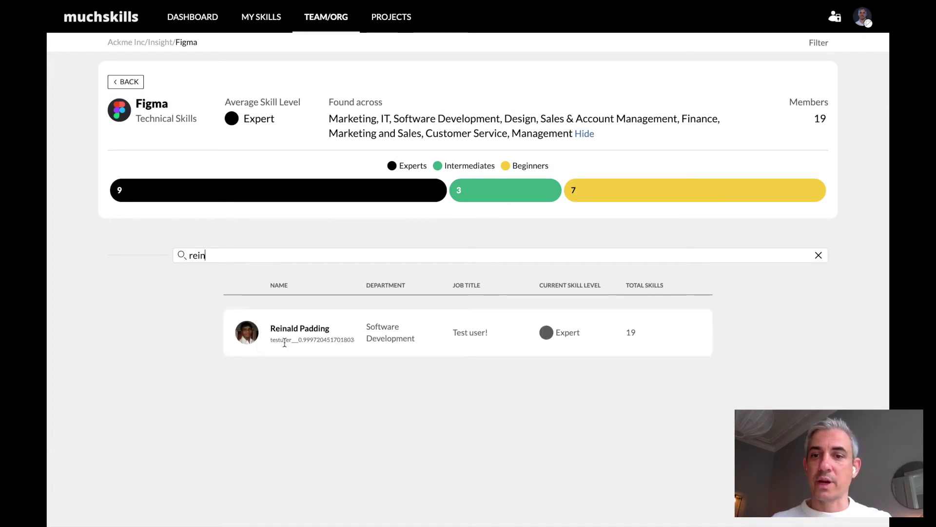
{"action": "left_click", "coordinate": [818, 255]}
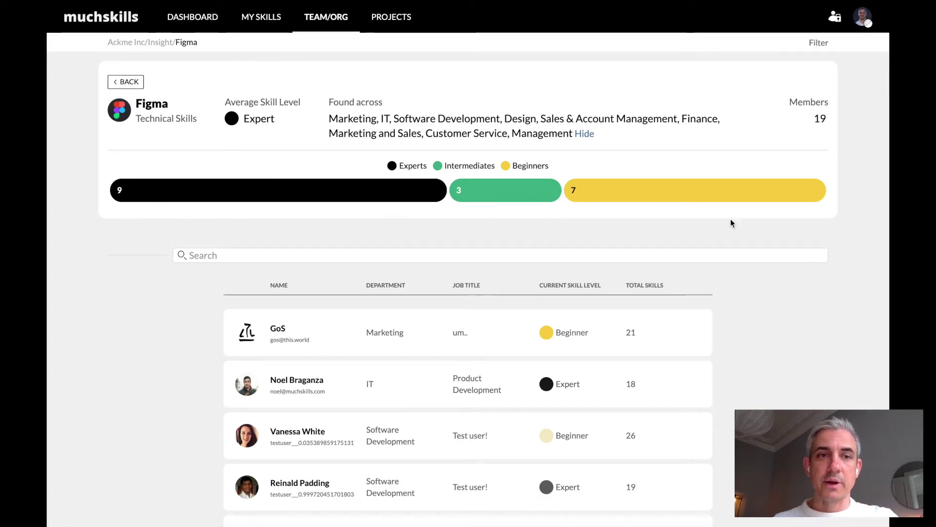
Step: Compare the Figma members at expert, intermediate and beginner level, ending with the level selection cleared
{"action": "left_click", "coordinate": [324, 194]}
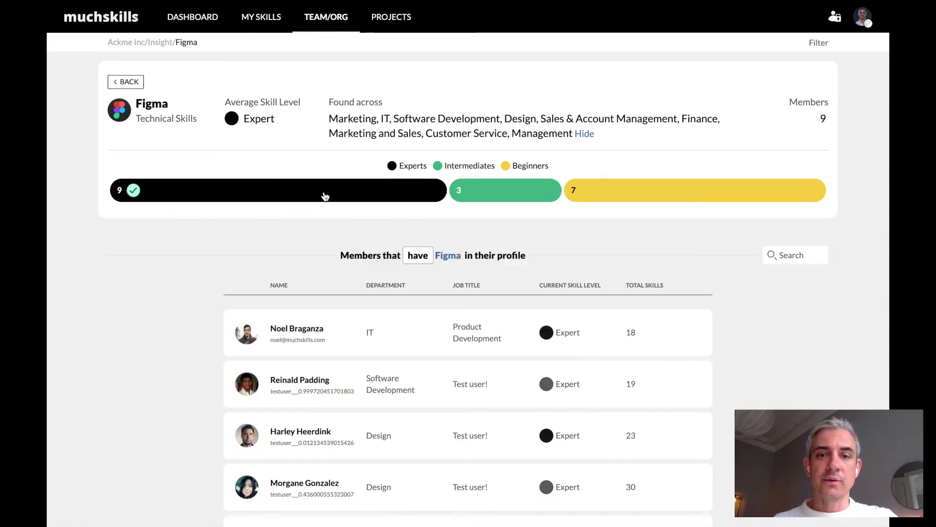
{"action": "scroll", "coordinate": [333, 254], "scroll_direction": "down", "scroll_amount": 3}
{"action": "scroll", "coordinate": [334, 263], "scroll_direction": "down", "scroll_amount": 2}
{"action": "scroll", "coordinate": [334, 262], "scroll_direction": "up", "scroll_amount": 5}
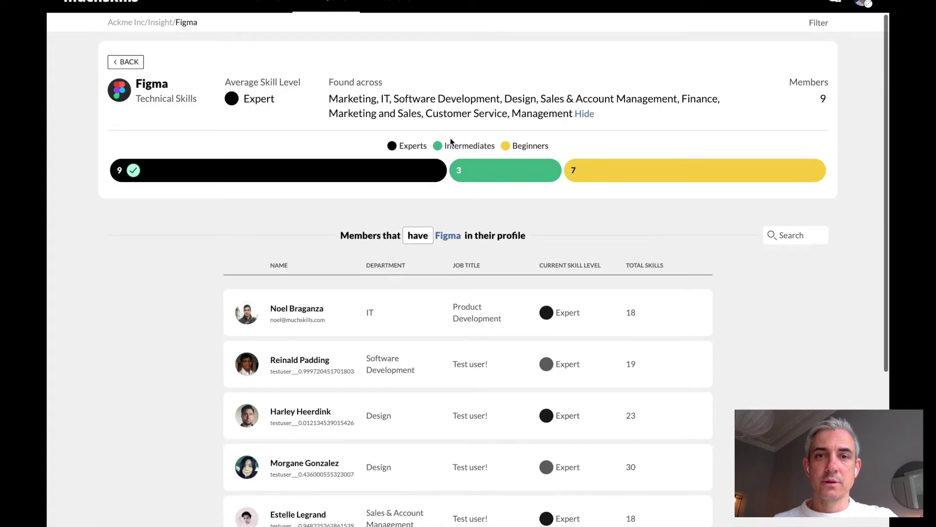
{"action": "left_click", "coordinate": [489, 171]}
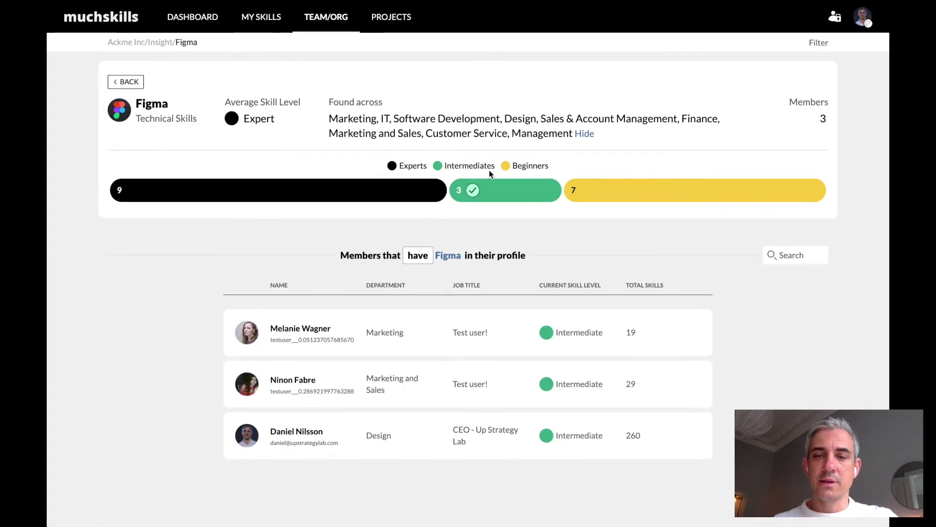
{"action": "left_click", "coordinate": [622, 197]}
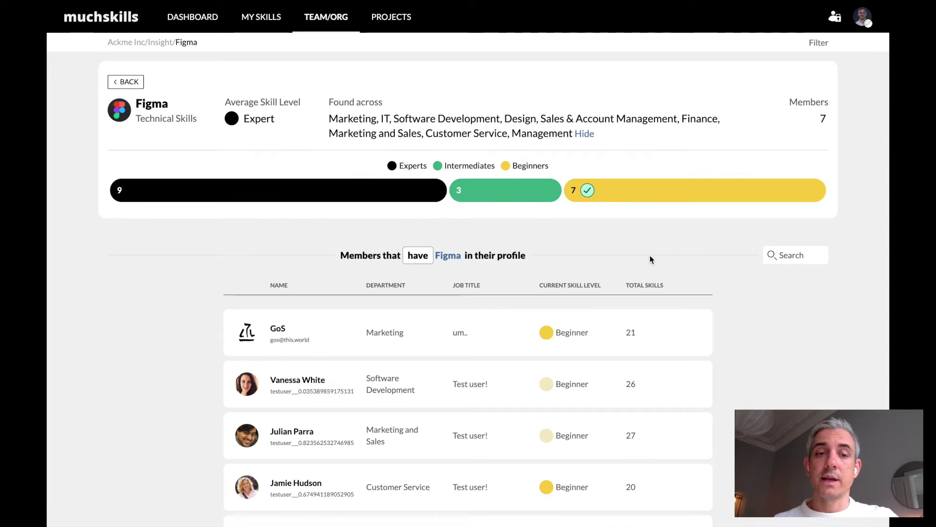
{"action": "scroll", "coordinate": [649, 259], "scroll_direction": "down", "scroll_amount": 3}
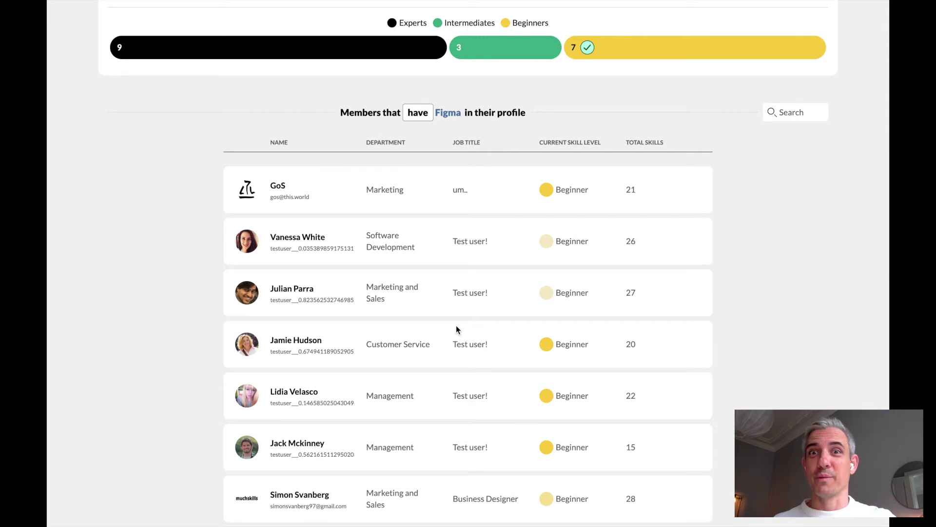
{"action": "left_click", "coordinate": [638, 54]}
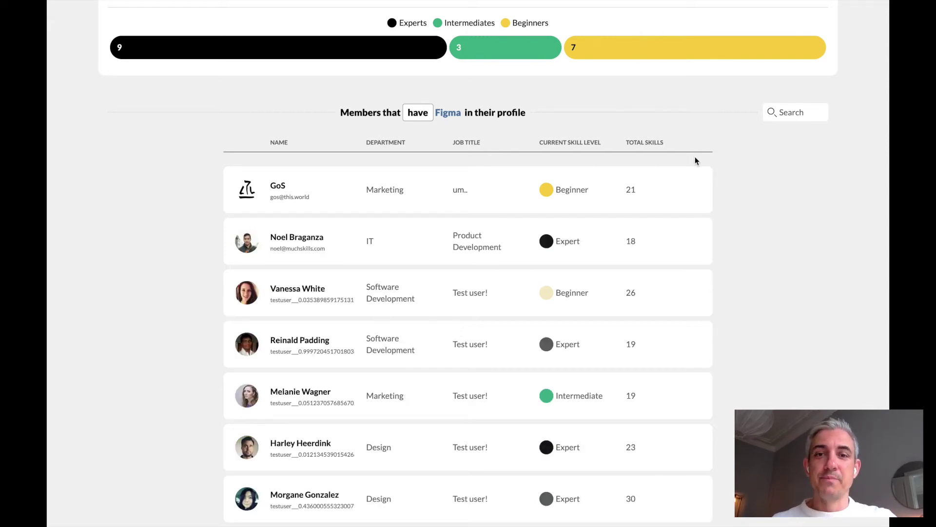
{"action": "scroll", "coordinate": [690, 151], "scroll_direction": "up", "scroll_amount": 2}
{"action": "scroll", "coordinate": [695, 161], "scroll_direction": "up", "scroll_amount": 2}
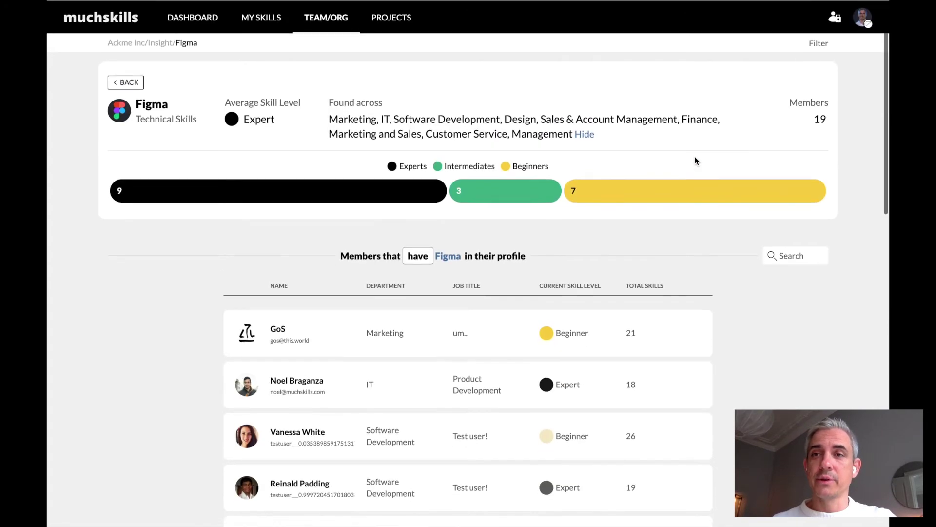
Step: Filter the Figma members by the Design department, trying New York, NY, USA as location and removing it again
{"action": "left_click", "coordinate": [824, 44]}
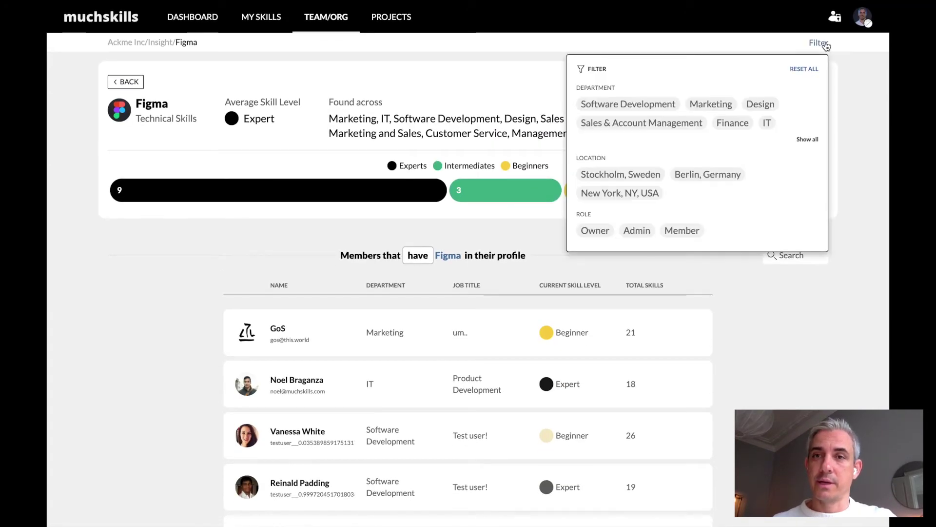
{"action": "left_click", "coordinate": [764, 108]}
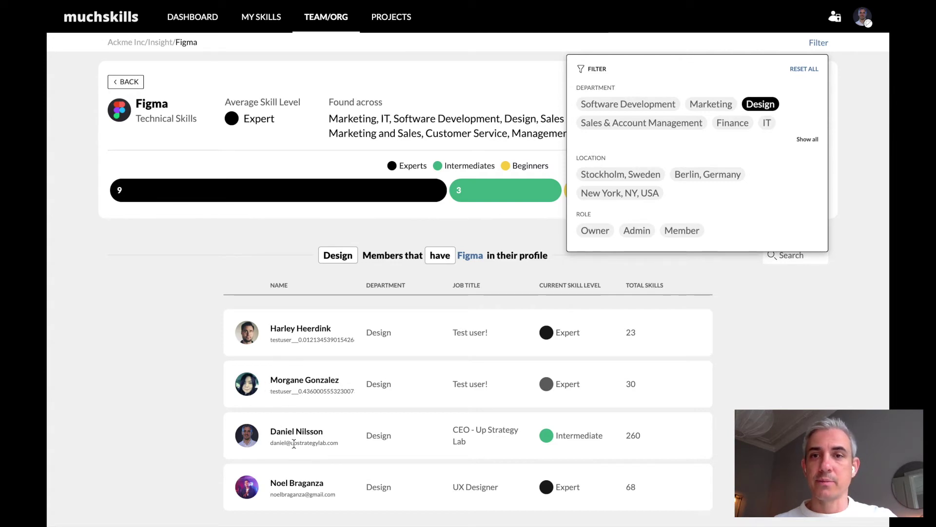
{"action": "left_click", "coordinate": [615, 197]}
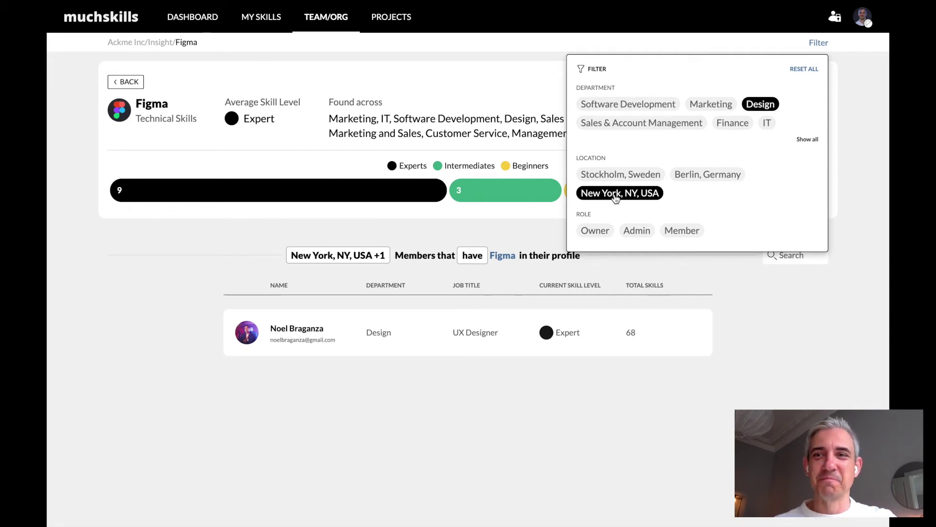
{"action": "left_click", "coordinate": [616, 193]}
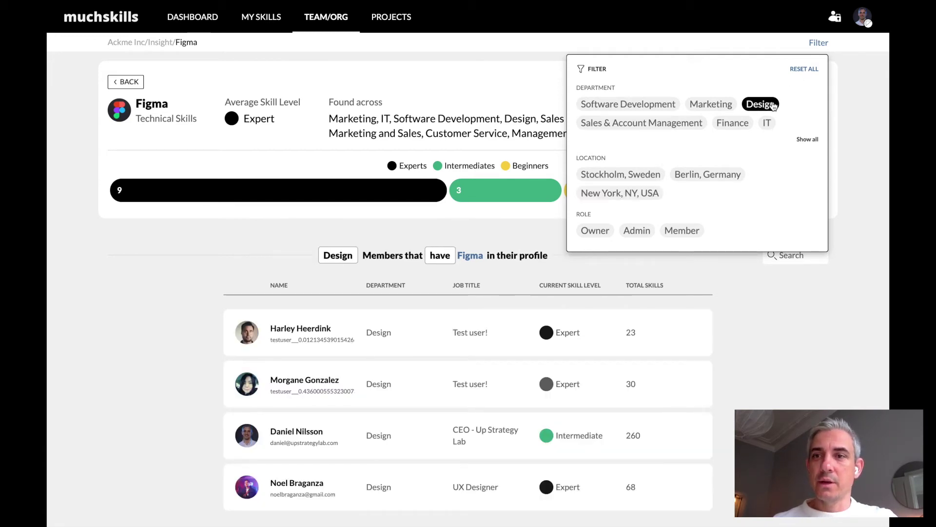
{"action": "left_click", "coordinate": [872, 178]}
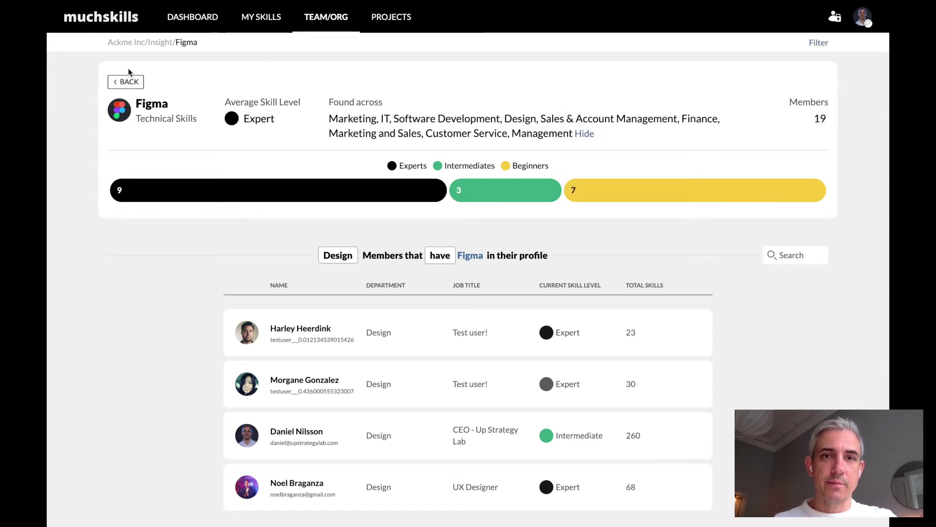
{"action": "left_click", "coordinate": [819, 43]}
{"action": "left_click", "coordinate": [862, 247]}
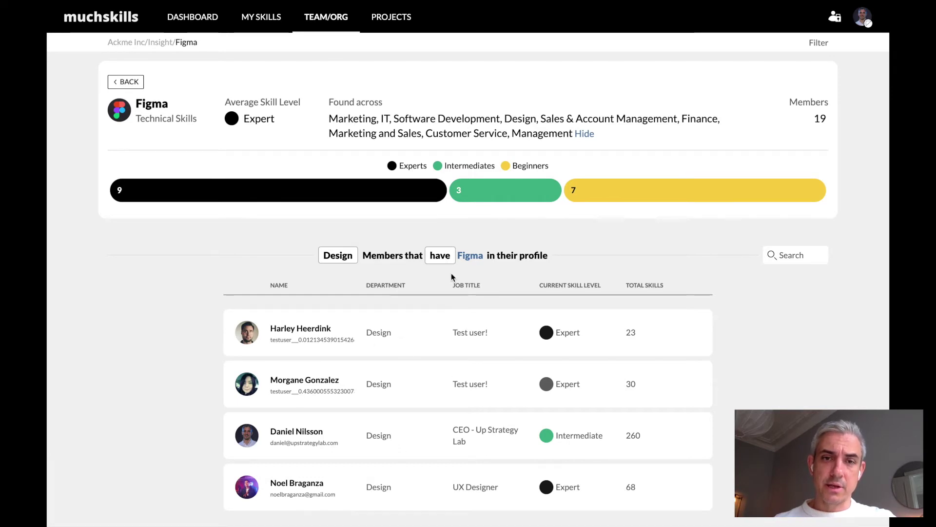
Step: Review the Design members who don't have Figma in their profile, and switch the list back to those who have it
{"action": "left_click", "coordinate": [441, 255]}
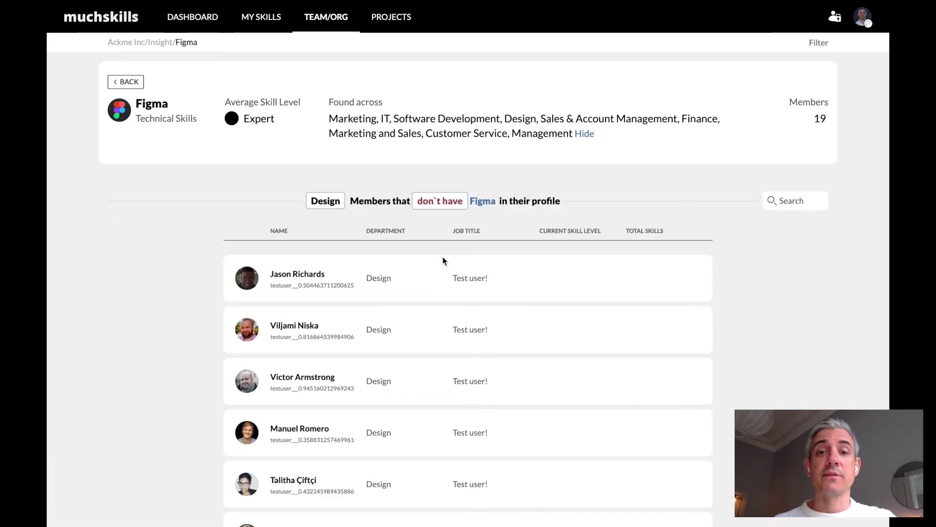
{"action": "scroll", "coordinate": [443, 261], "scroll_direction": "down", "scroll_amount": 2}
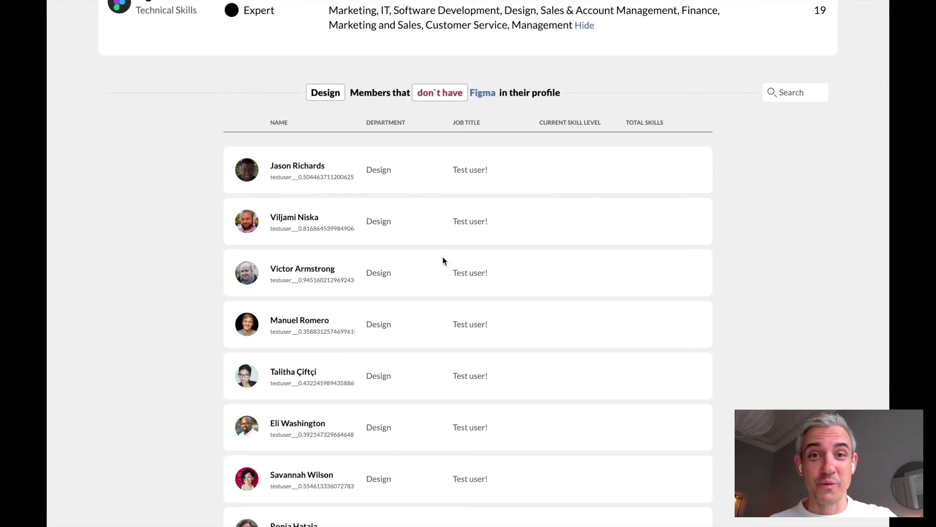
{"action": "scroll", "coordinate": [444, 261], "scroll_direction": "down", "scroll_amount": 2}
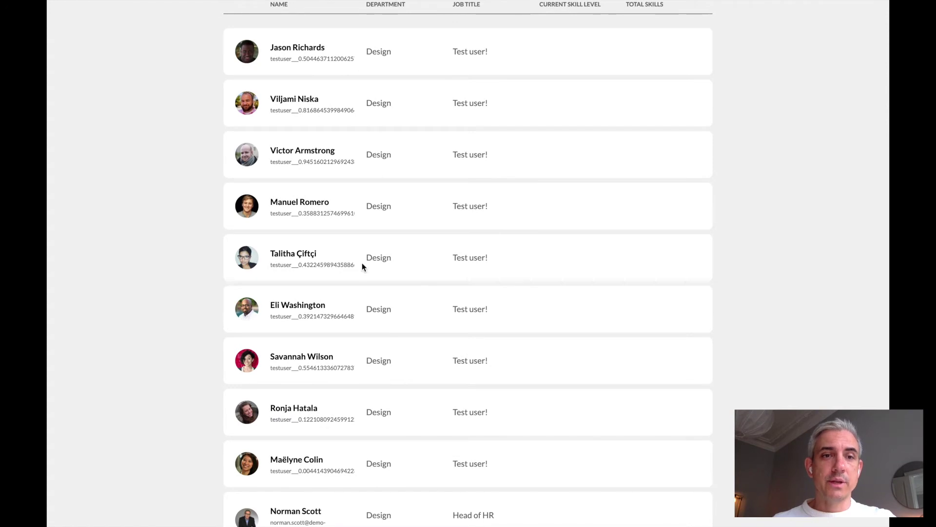
{"action": "scroll", "coordinate": [385, 361], "scroll_direction": "down", "scroll_amount": 1}
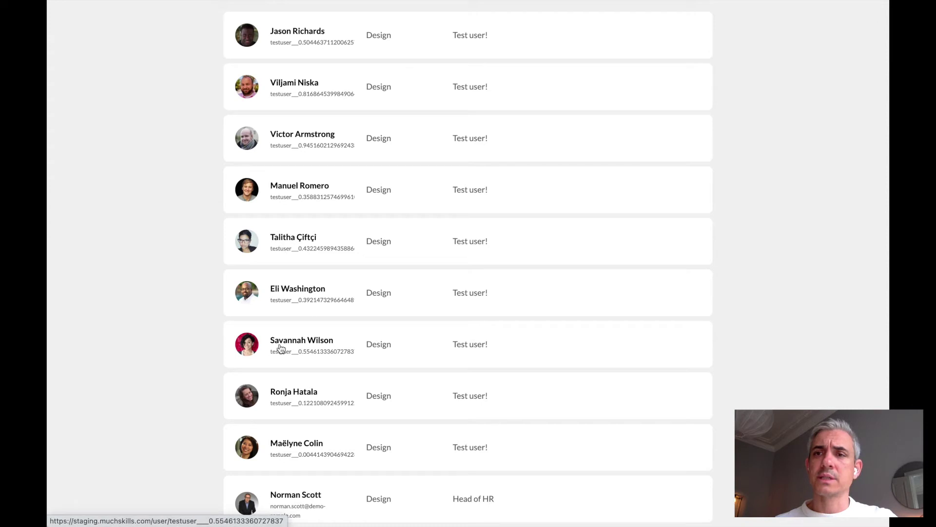
{"action": "scroll", "coordinate": [281, 347], "scroll_direction": "up", "scroll_amount": 5}
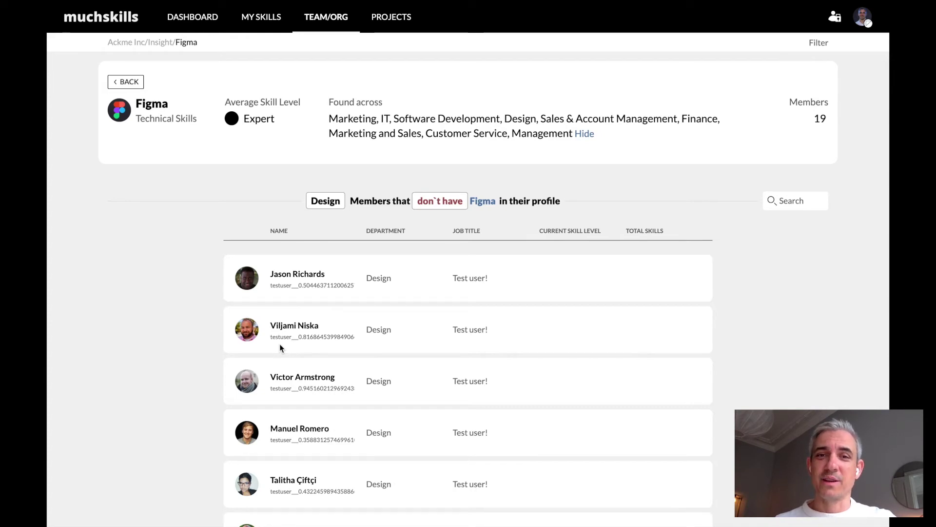
{"action": "left_click", "coordinate": [440, 201]}
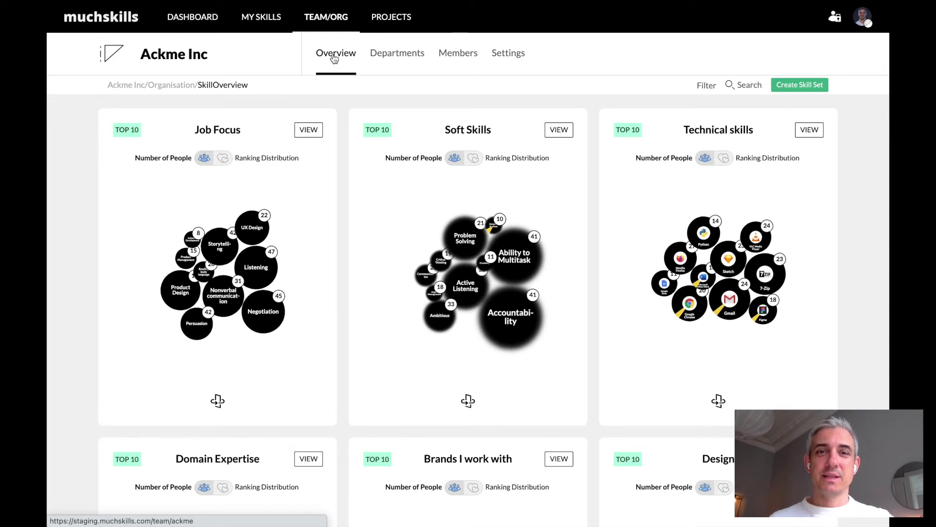
Step: View the organisation's members map labelled by department, and return the labels to names
{"action": "left_click", "coordinate": [462, 56]}
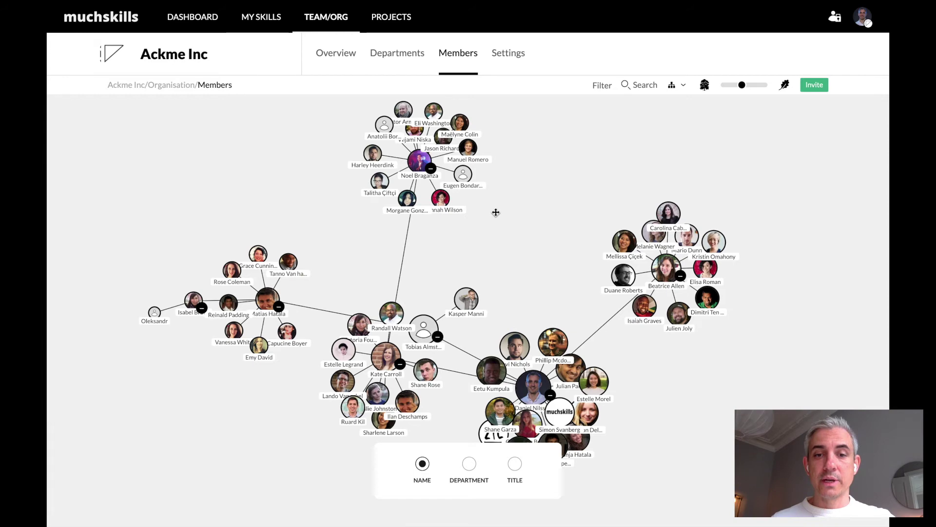
{"action": "left_click", "coordinate": [469, 464]}
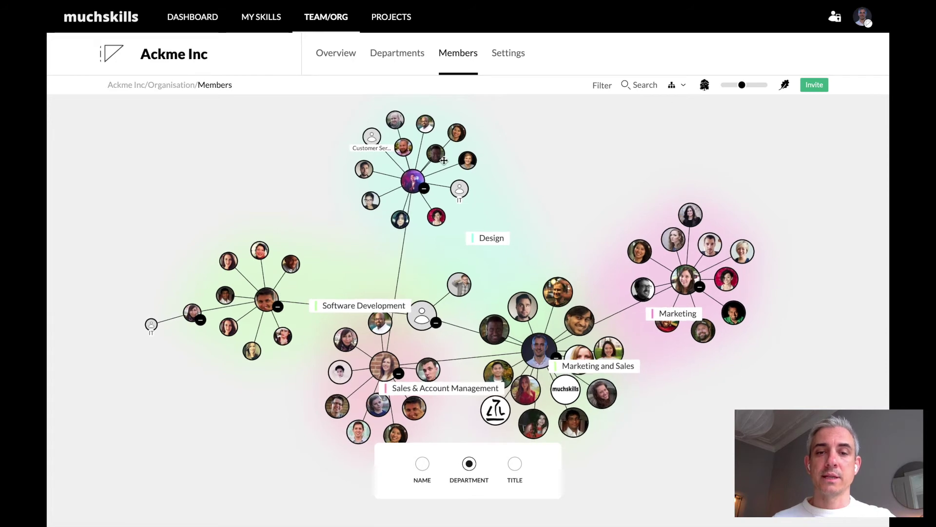
{"action": "left_click", "coordinate": [426, 470]}
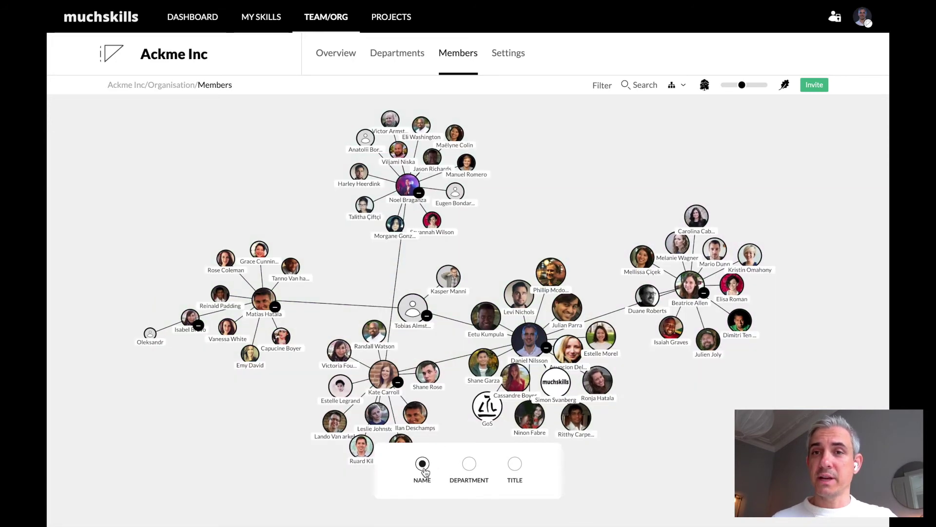
Step: Find a member on the members map by first name, preview that member's card and a direct colleague's card, and close the preview
{"action": "left_click", "coordinate": [641, 85]}
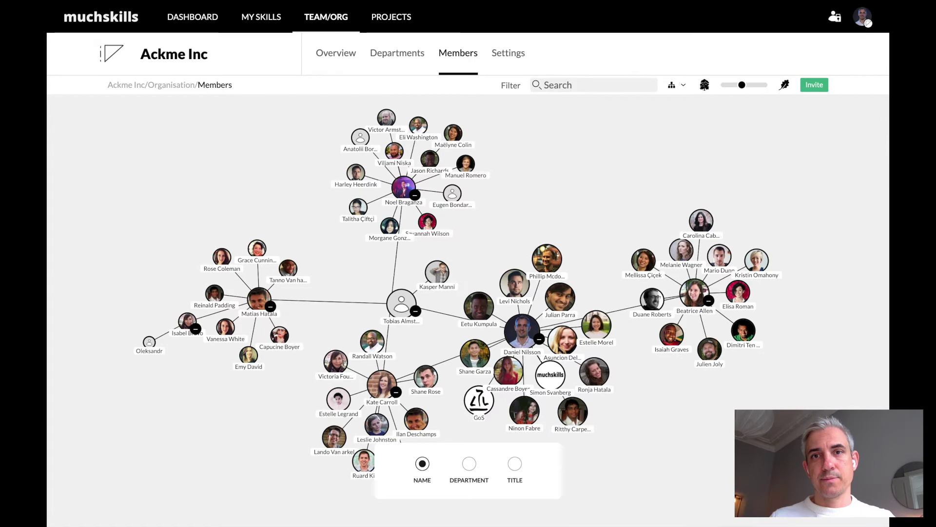
{"action": "type", "text": "no"}
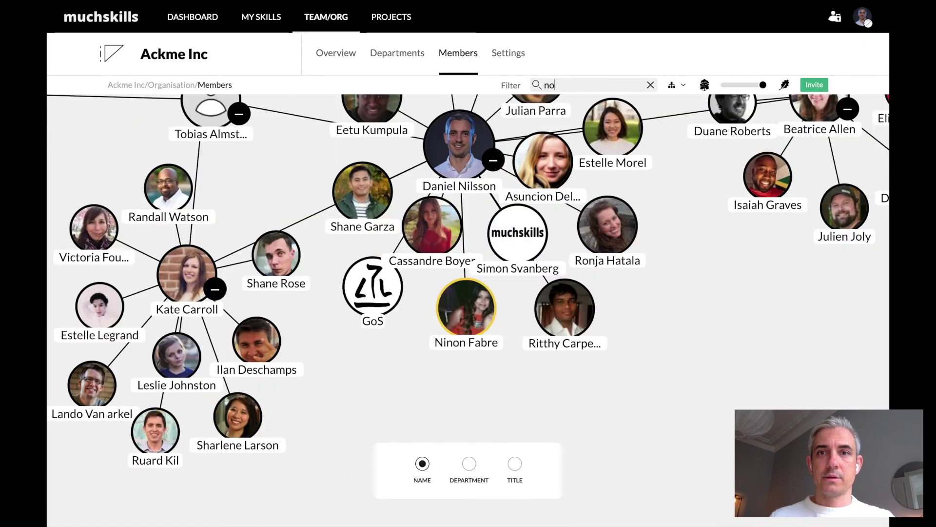
{"action": "type", "text": "el"}
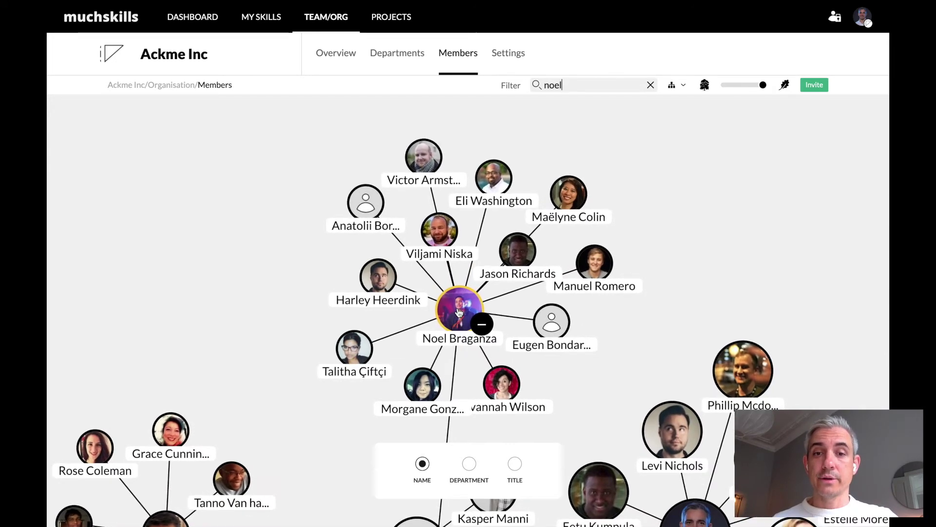
{"action": "left_click", "coordinate": [458, 312]}
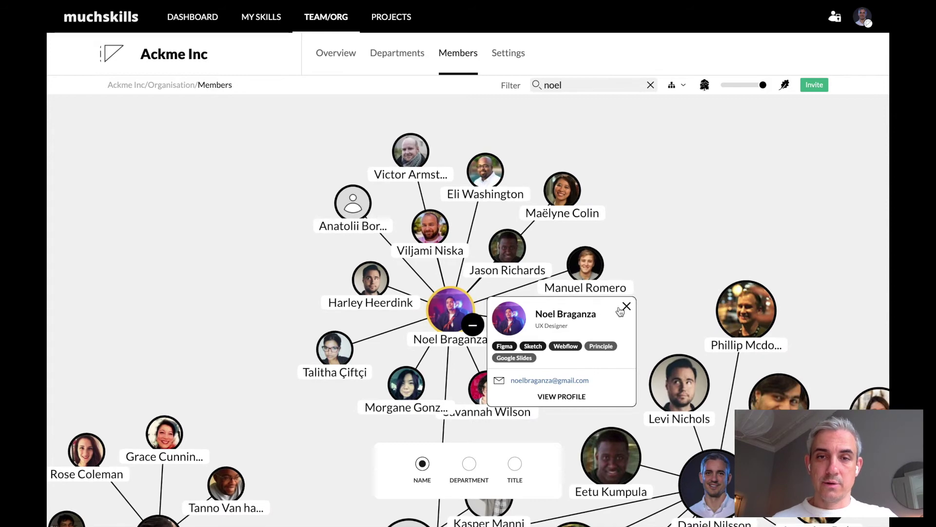
{"action": "left_click", "coordinate": [509, 257]}
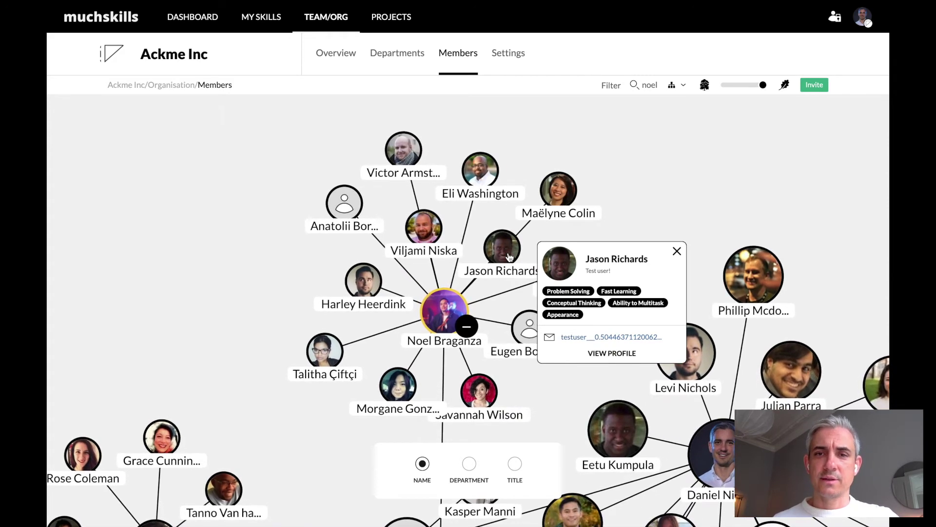
{"action": "left_click", "coordinate": [677, 250]}
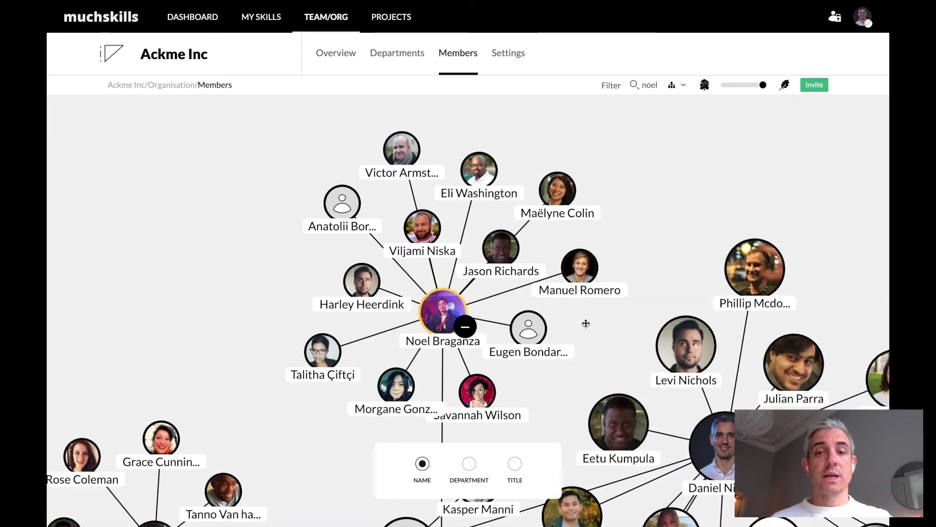
Step: Open the full profile of the found UX Designer from the members map and review the technical skills, job focus and soft skills
{"action": "left_click", "coordinate": [427, 325]}
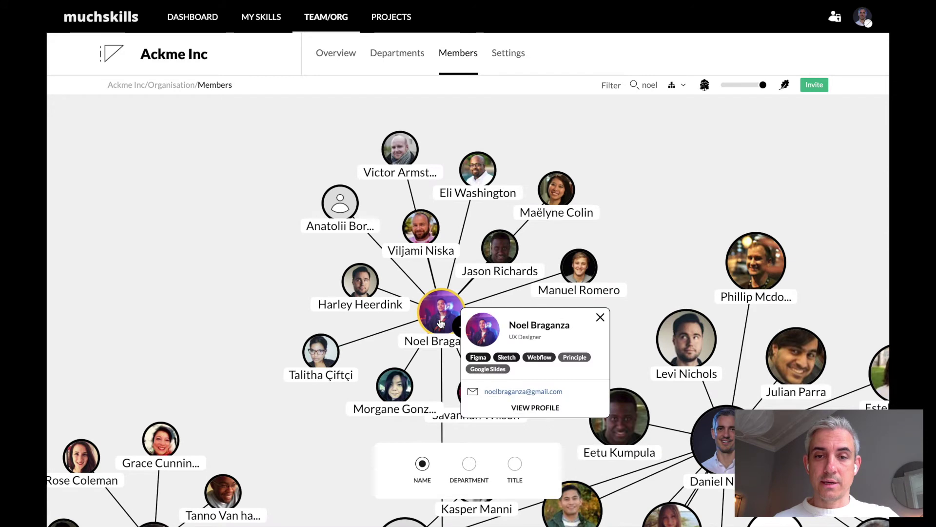
{"action": "left_click", "coordinate": [535, 409]}
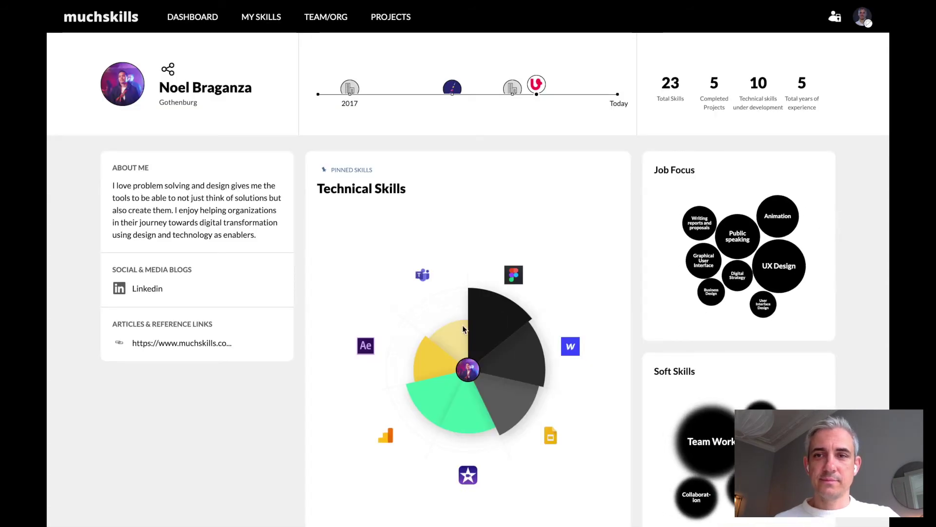
{"action": "scroll", "coordinate": [500, 363], "scroll_direction": "down", "scroll_amount": 5}
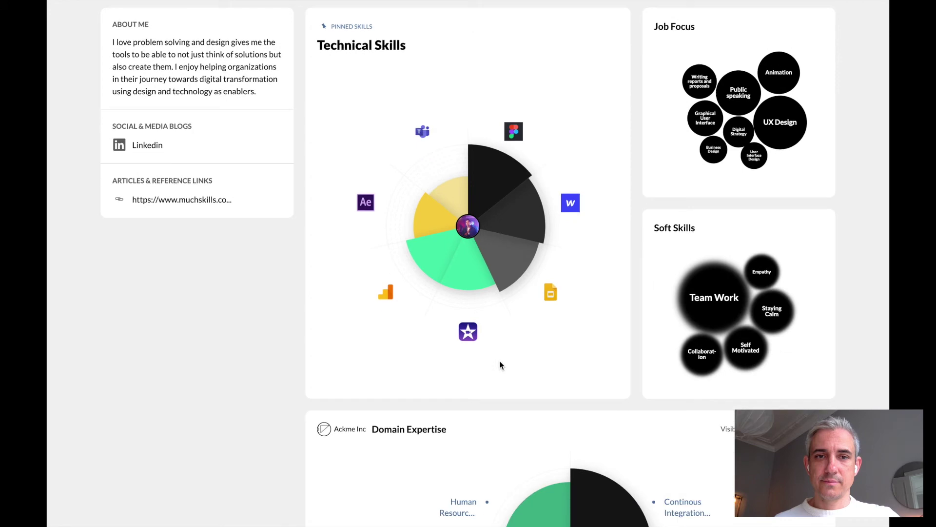
{"action": "scroll", "coordinate": [499, 361], "scroll_direction": "up", "scroll_amount": 5}
{"action": "scroll", "coordinate": [499, 361], "scroll_direction": "down", "scroll_amount": 12}
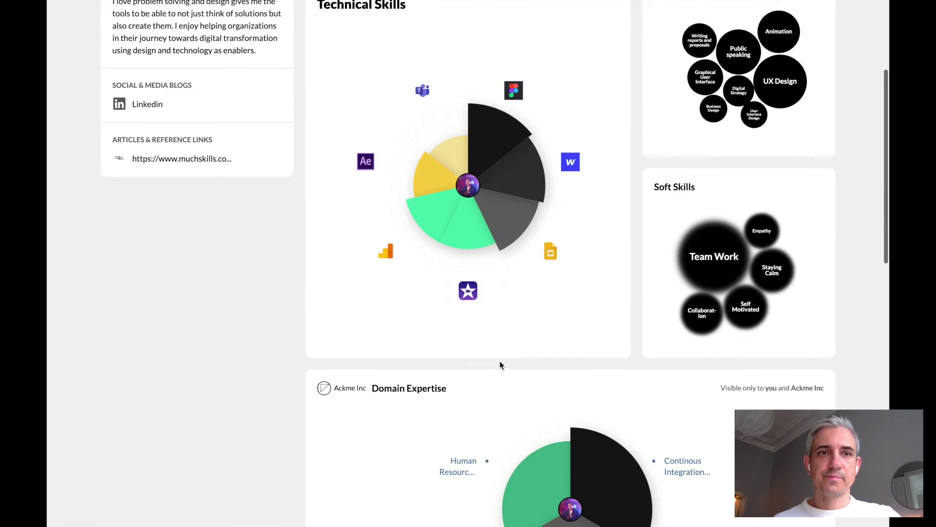
{"action": "scroll", "coordinate": [499, 361], "scroll_direction": "up", "scroll_amount": 10}
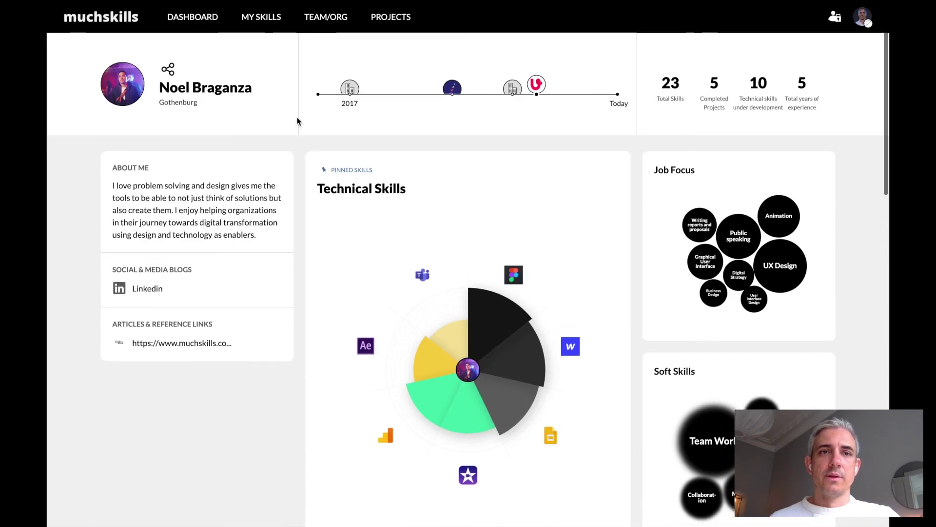
Step: In your own skills, search the job focus suggestions for "ma" and look at the addable technical tools and your Microsoft Office Excel skill
{"action": "left_click", "coordinate": [649, 156]}
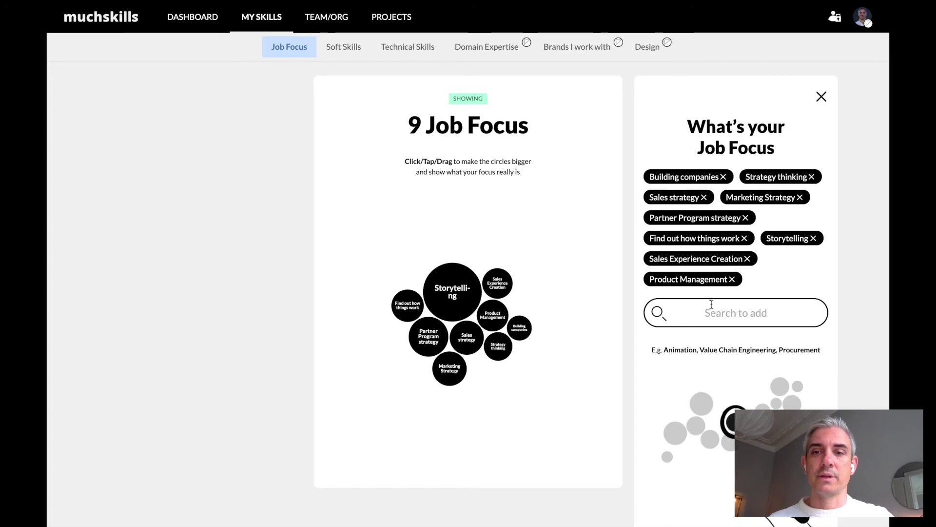
{"action": "type", "text": "ma"}
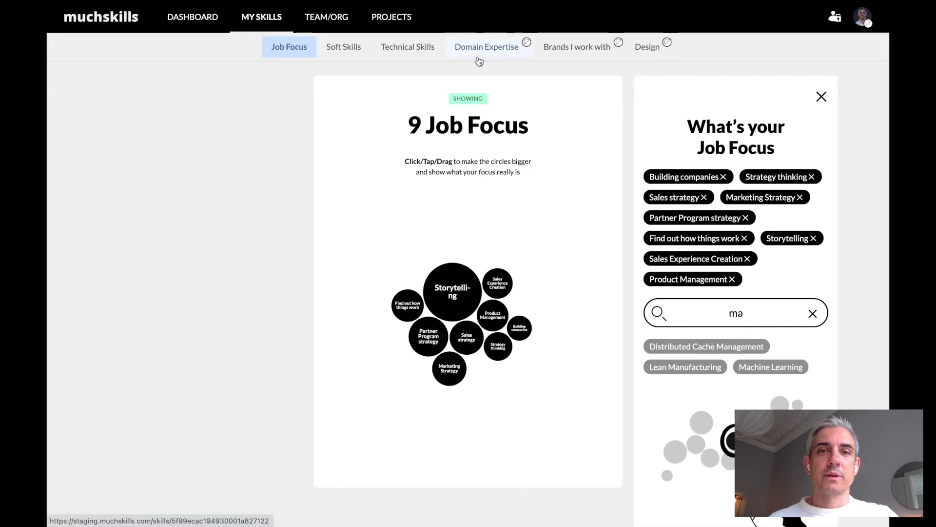
{"action": "left_click", "coordinate": [415, 53]}
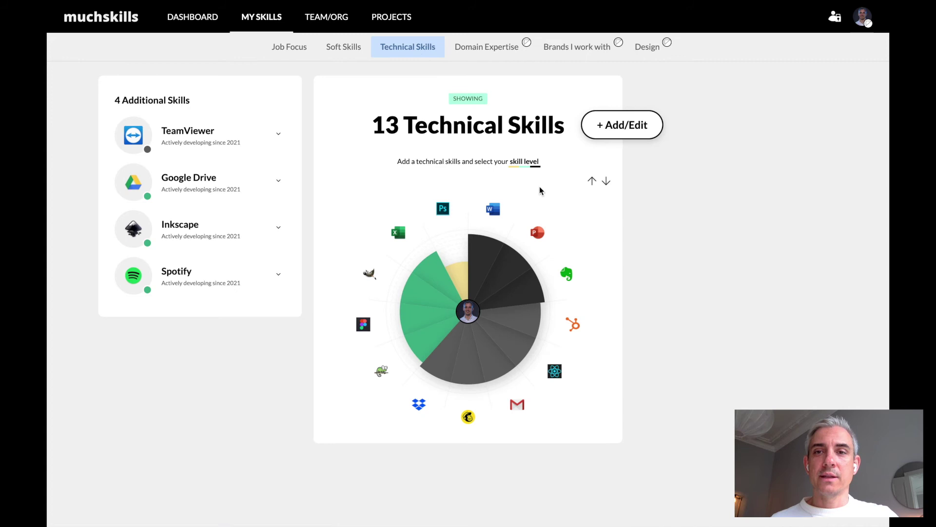
{"action": "left_click", "coordinate": [621, 125]}
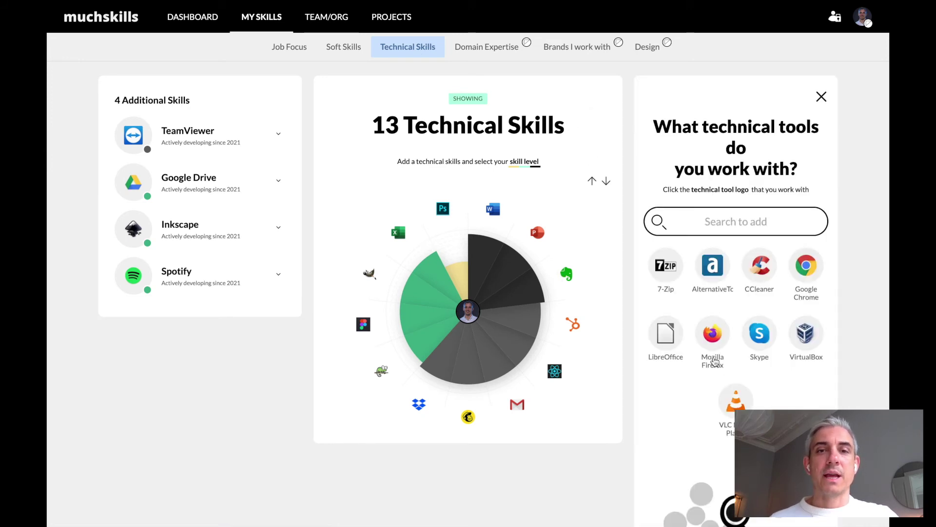
{"action": "left_click", "coordinate": [399, 233]}
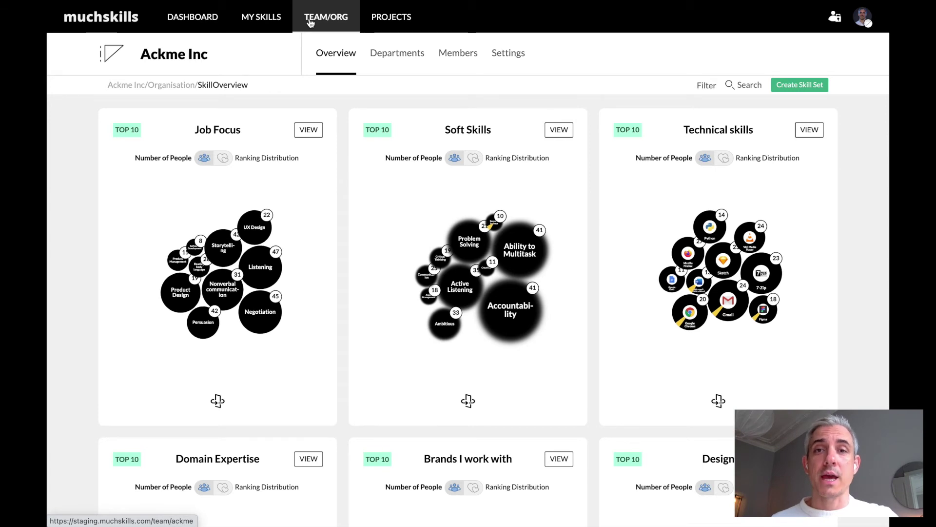
Step: In the organisation's skill management settings, add the Design department to the Behavior Driven Development (BDD) skill under Domain Expertise
{"action": "left_click", "coordinate": [506, 60]}
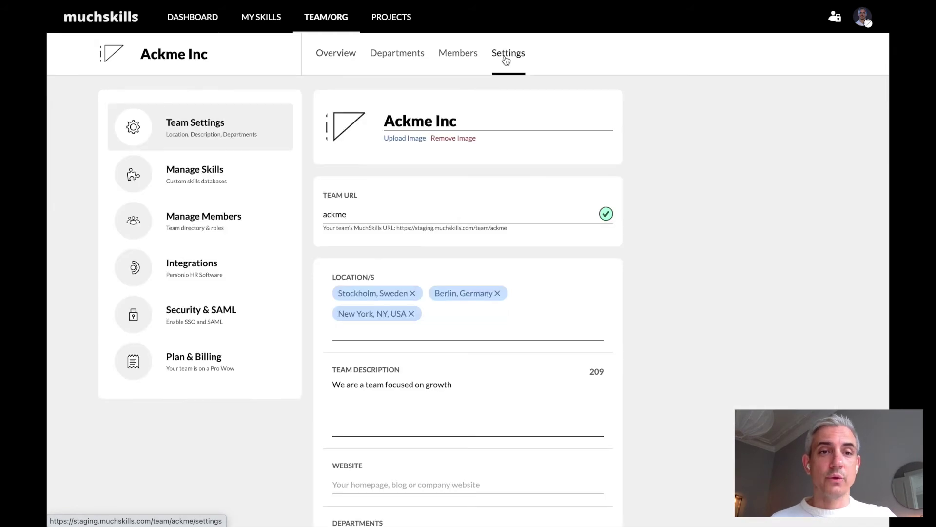
{"action": "left_click", "coordinate": [192, 173]}
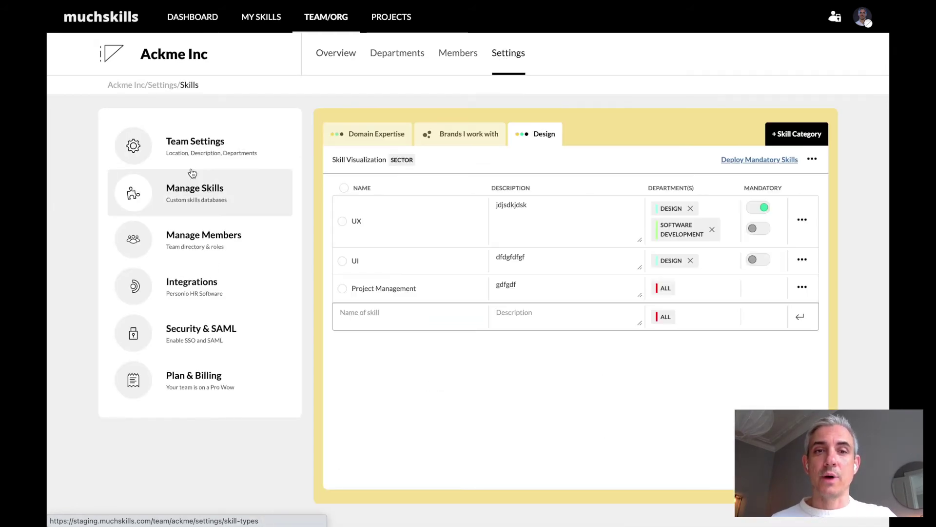
{"action": "left_click", "coordinate": [372, 138]}
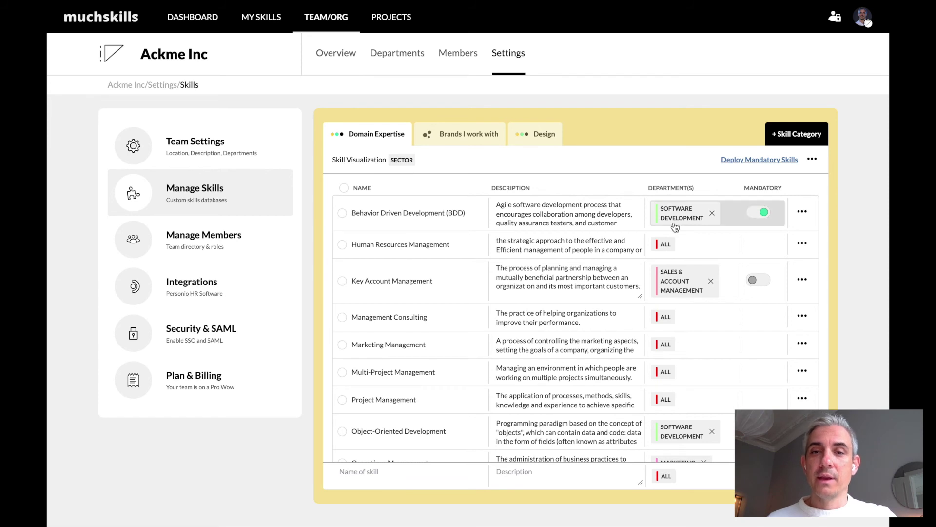
{"action": "left_click", "coordinate": [727, 224]}
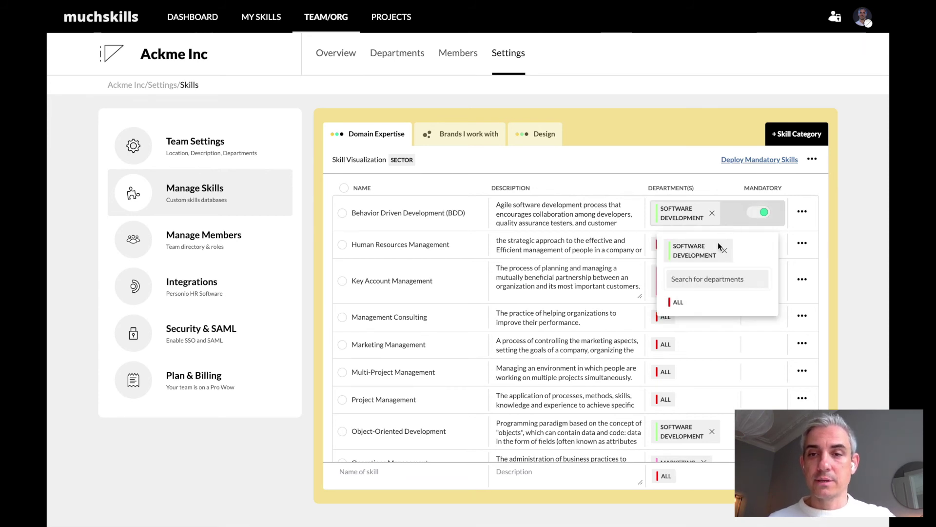
{"action": "scroll", "coordinate": [690, 293], "scroll_direction": "down", "scroll_amount": 2}
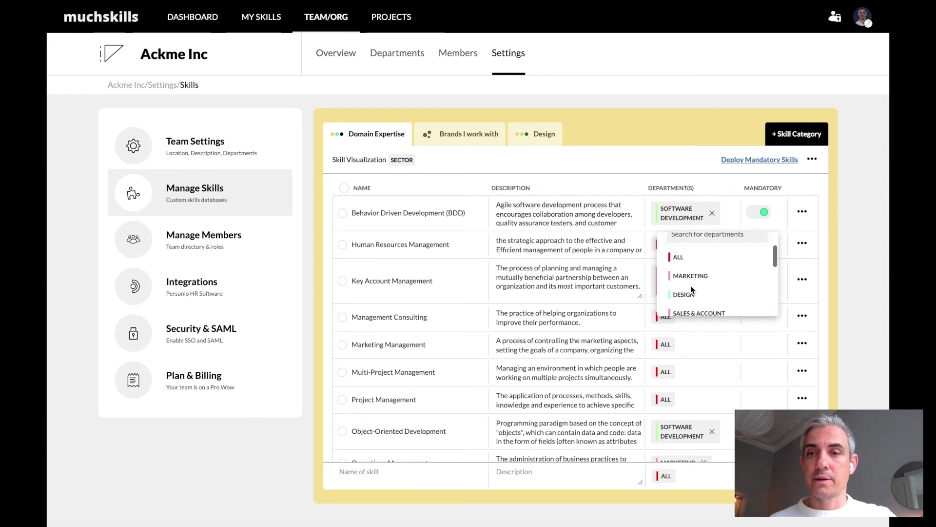
{"action": "left_click", "coordinate": [688, 293]}
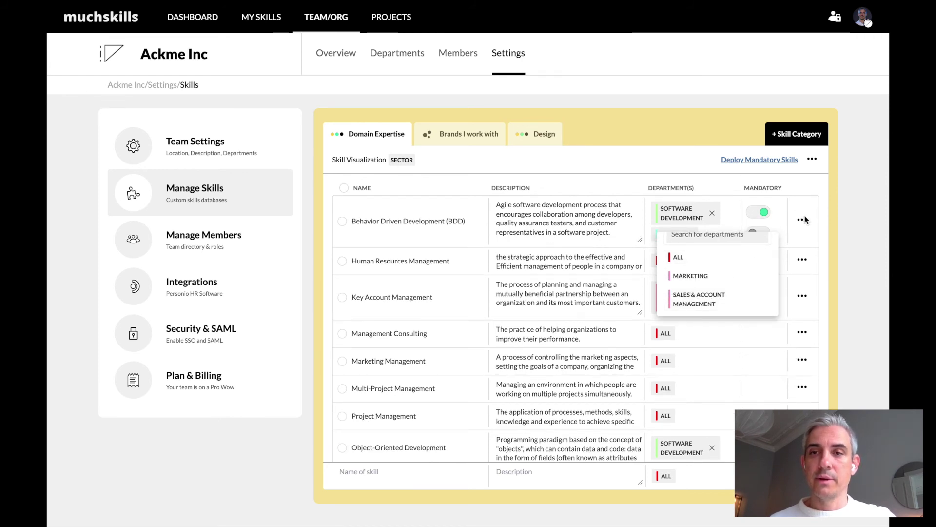
{"action": "left_click", "coordinate": [590, 181]}
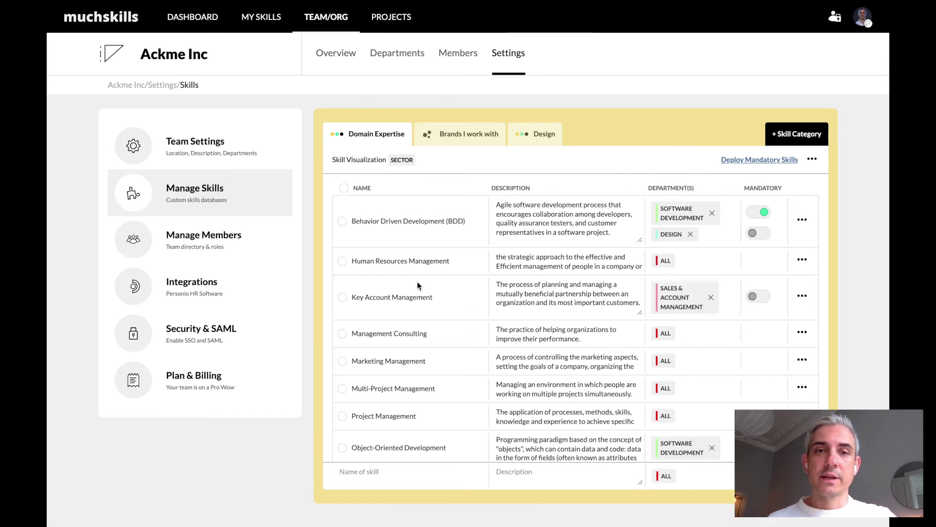
Step: Create a skill category named "Skills" and check its visualization choices, keeping Bubbles
{"action": "left_click", "coordinate": [793, 133]}
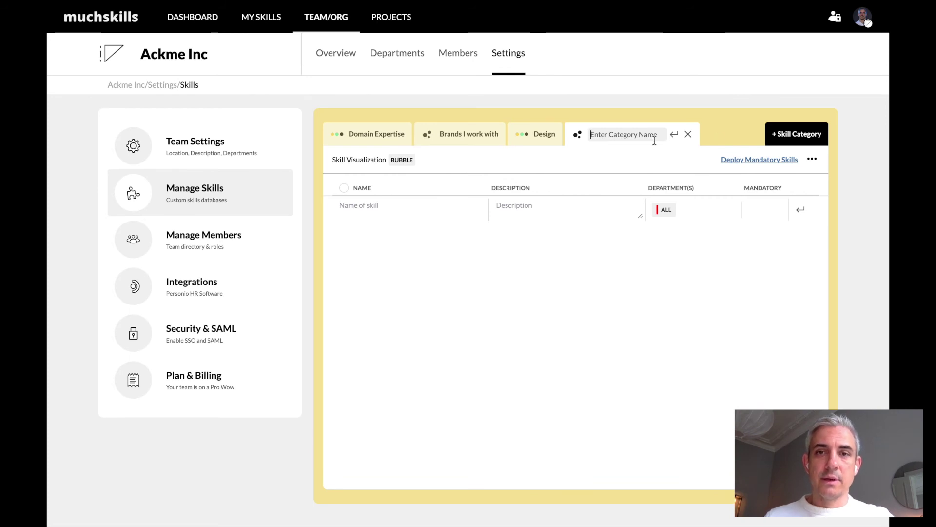
{"action": "type", "text": "Skills"}
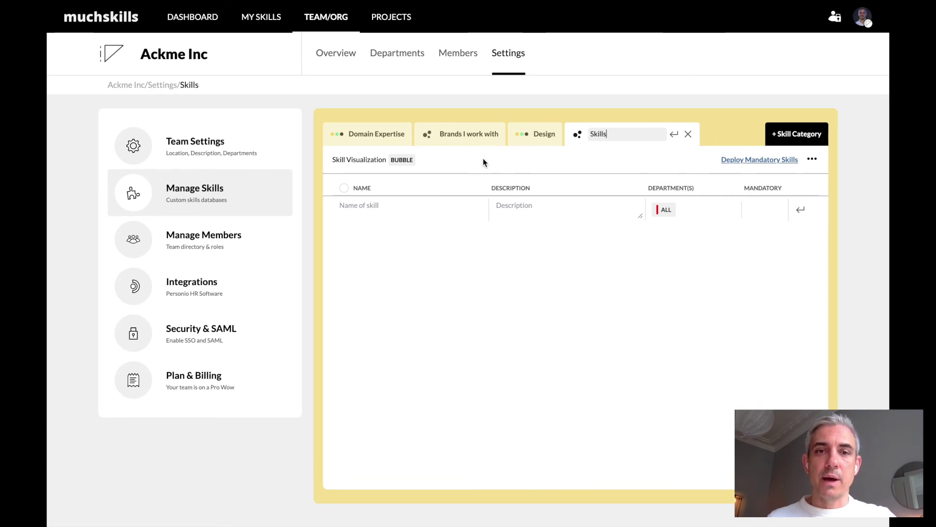
{"action": "key", "text": "Return"}
{"action": "left_click", "coordinate": [411, 164]}
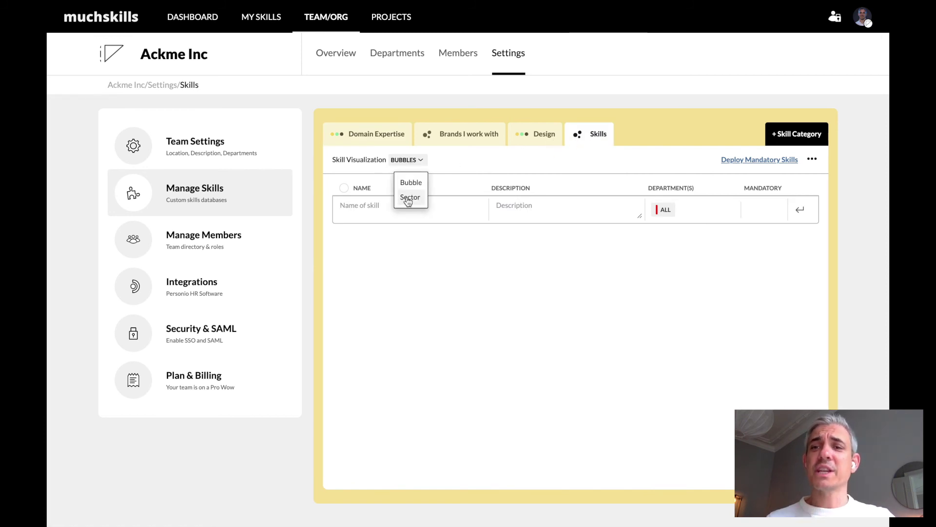
{"action": "left_click", "coordinate": [478, 115]}
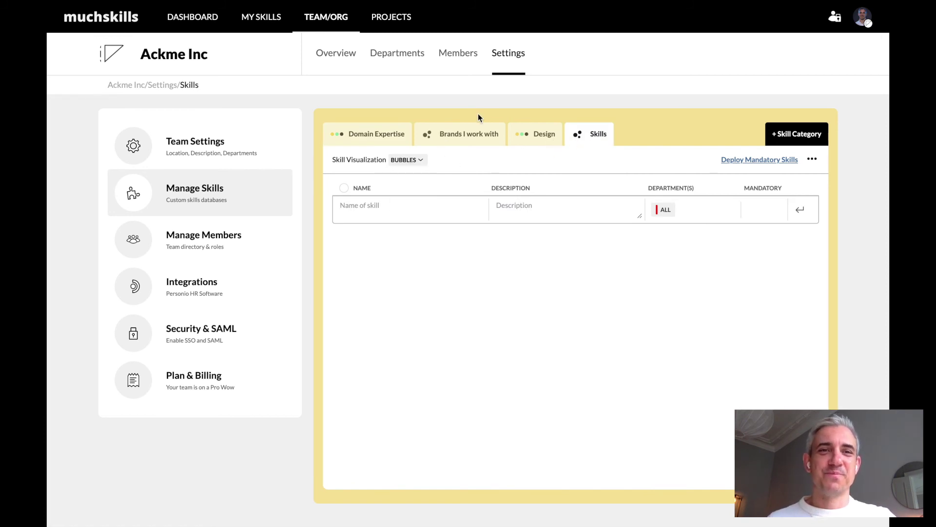
Step: In your own job focus, search the suggestions for "ma" and enlarge the Product Management circle
{"action": "left_click", "coordinate": [262, 17]}
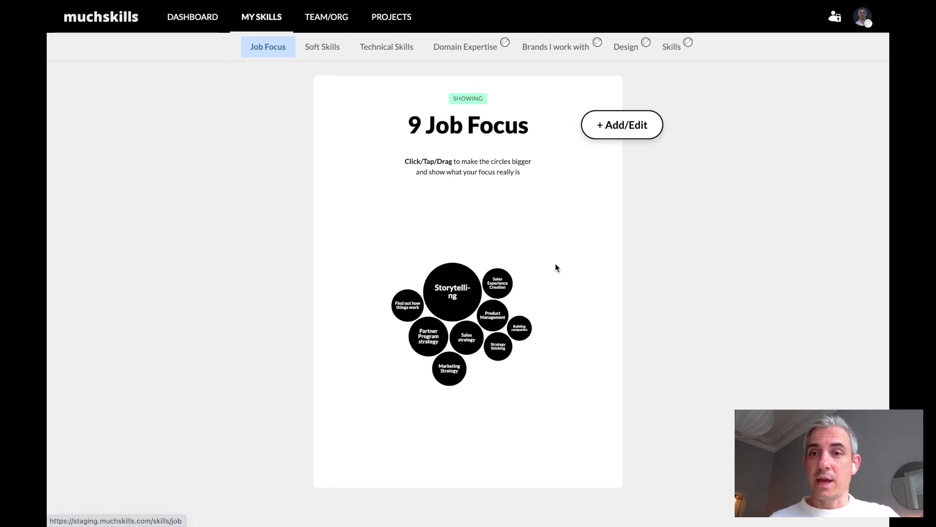
{"action": "left_click", "coordinate": [628, 129]}
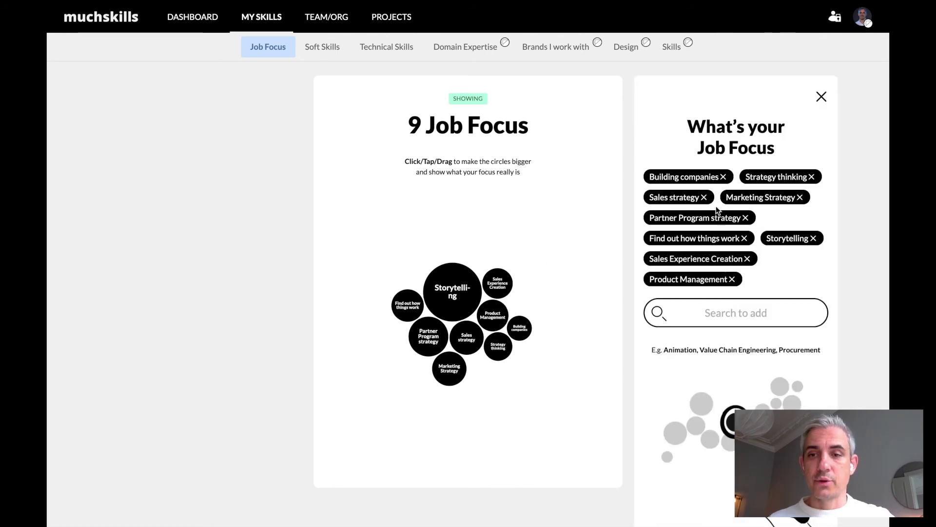
{"action": "type", "text": "ma"}
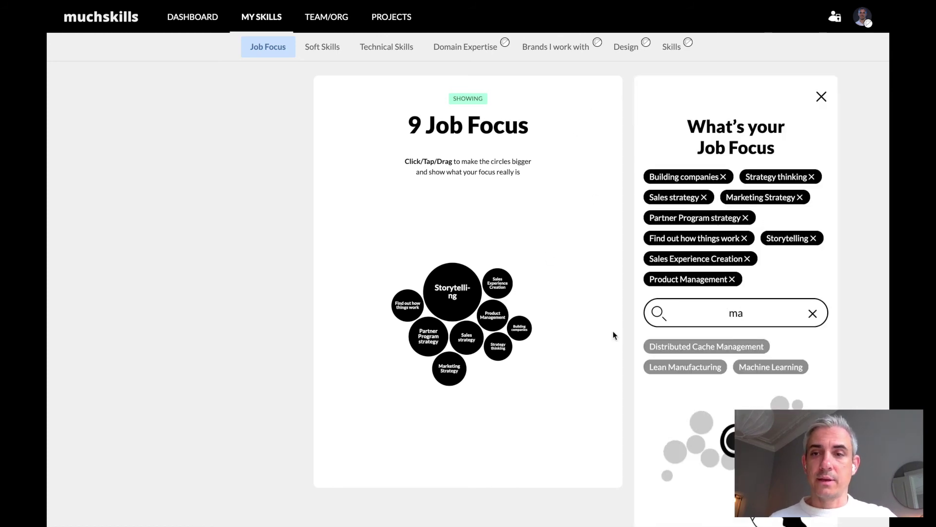
{"action": "left_click", "coordinate": [488, 313]}
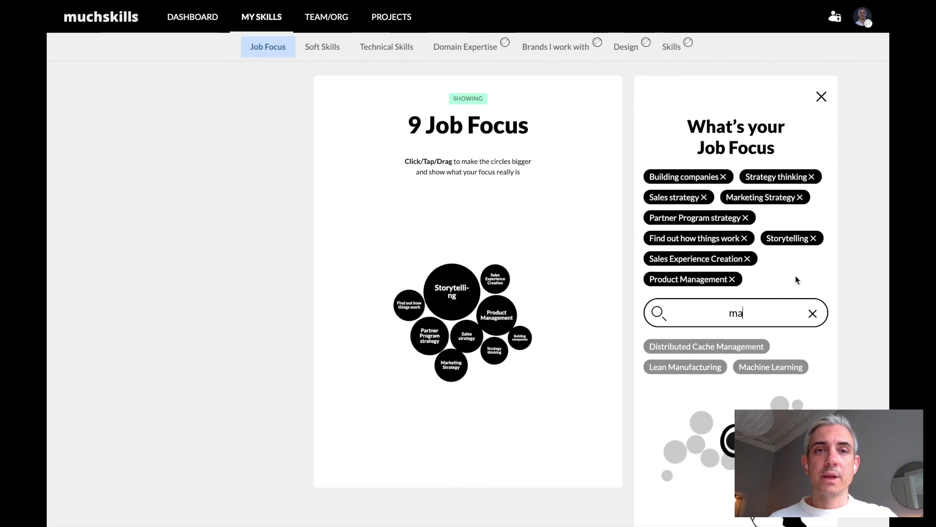
Step: Look at the addable technical tools and review which colleagues also work with Microsoft Office Excel
{"action": "left_click", "coordinate": [405, 49]}
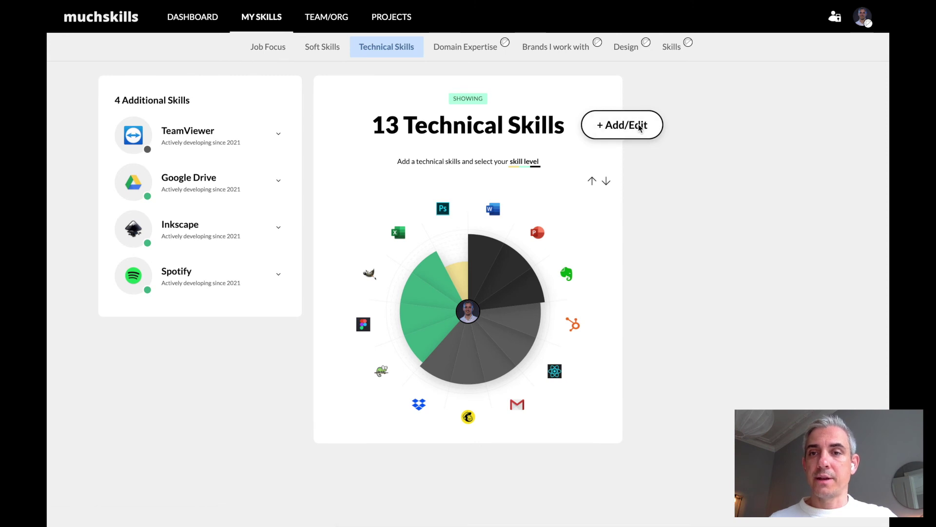
{"action": "left_click", "coordinate": [624, 134]}
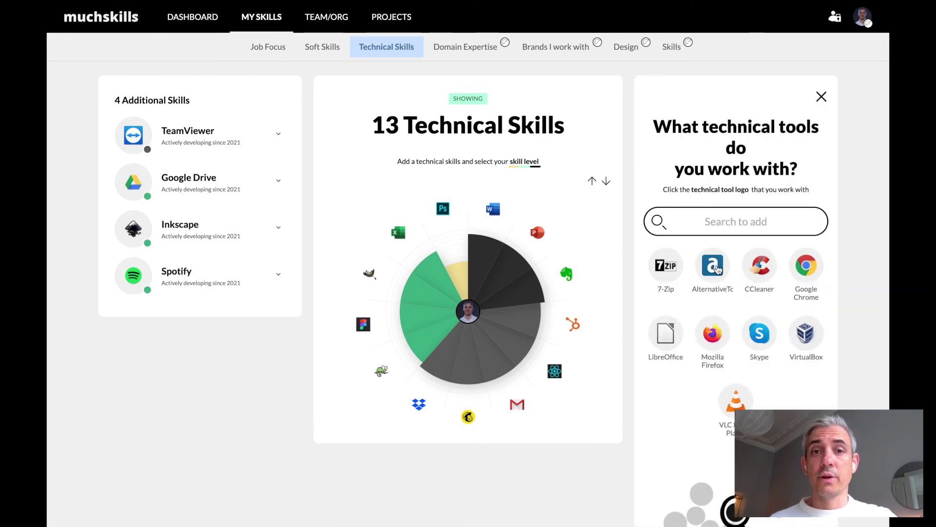
{"action": "left_click", "coordinate": [399, 232]}
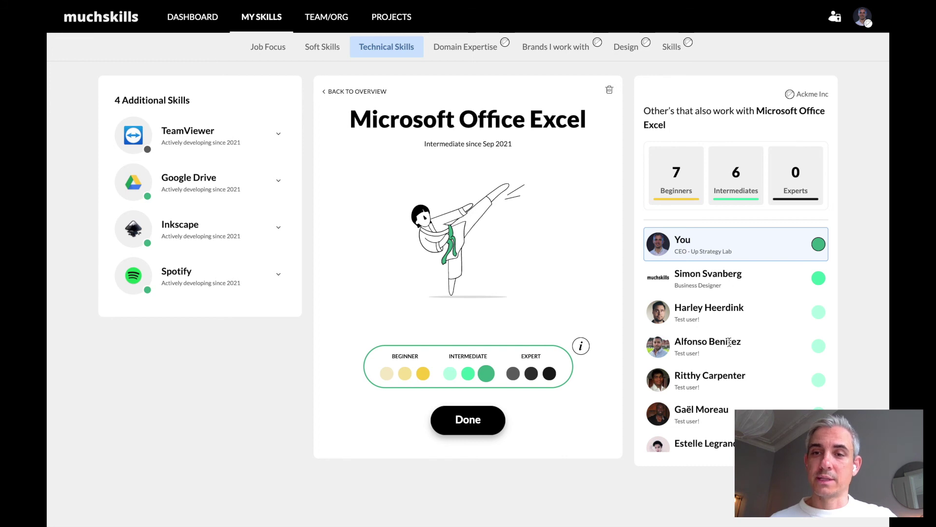
{"action": "scroll", "coordinate": [729, 342], "scroll_direction": "down", "scroll_amount": 3}
{"action": "scroll", "coordinate": [729, 342], "scroll_direction": "down", "scroll_amount": 3}
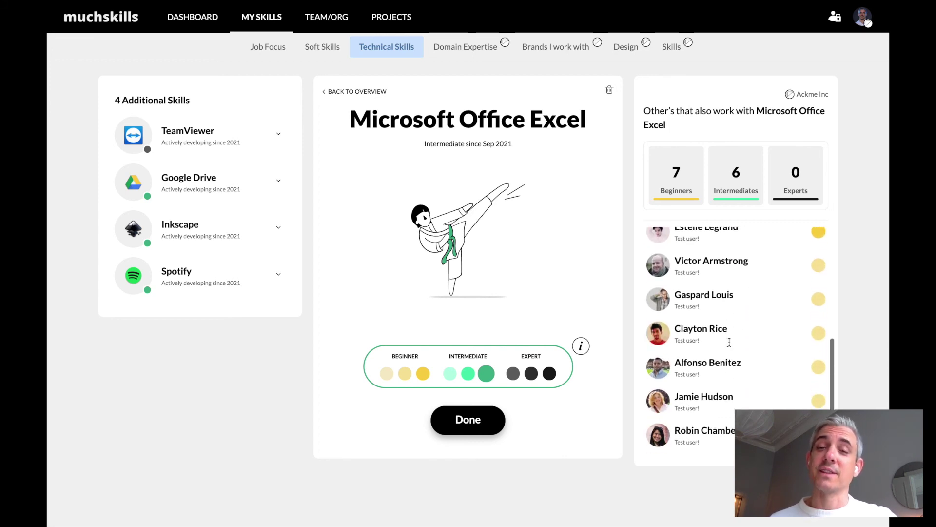
Step: Add Process Management from the managers' suggestions to your Domain Expertise, rated at the middle Intermediate level
{"action": "scroll", "coordinate": [729, 342], "scroll_direction": "up", "scroll_amount": 10}
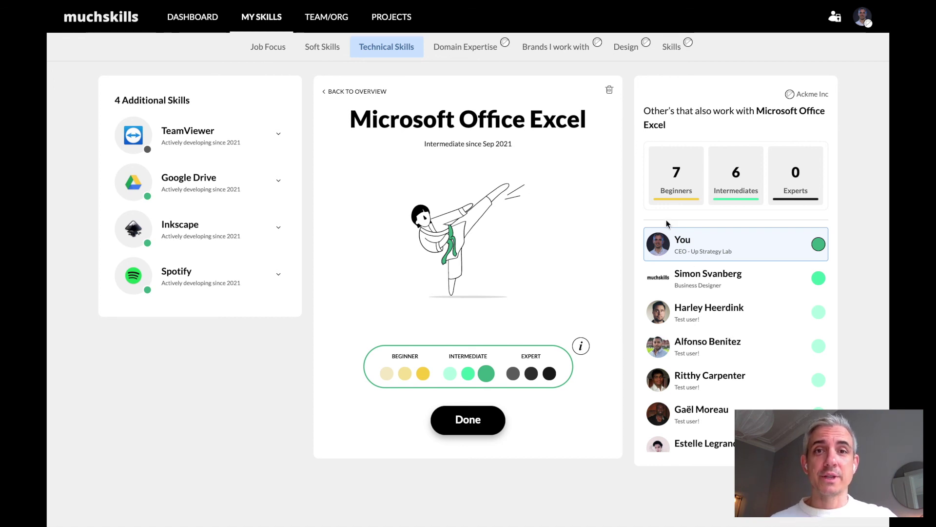
{"action": "left_click", "coordinate": [464, 45]}
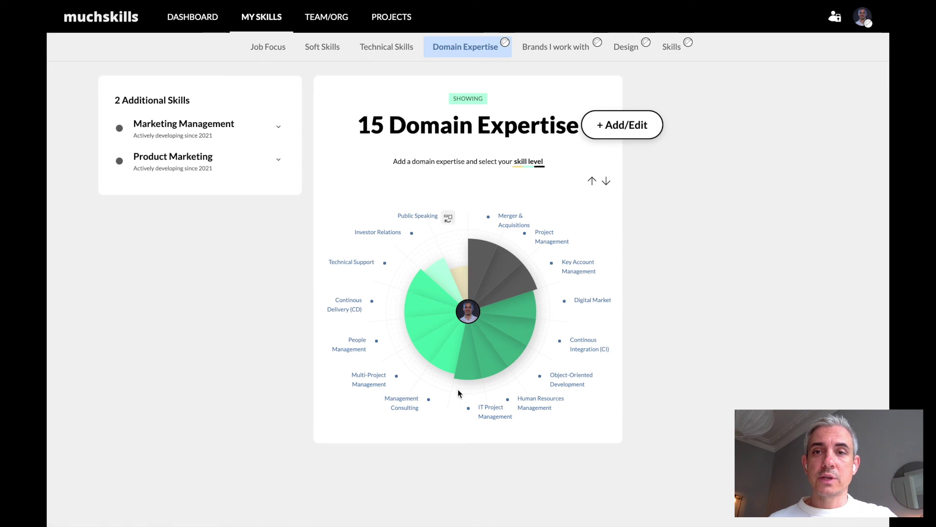
{"action": "left_click", "coordinate": [622, 124]}
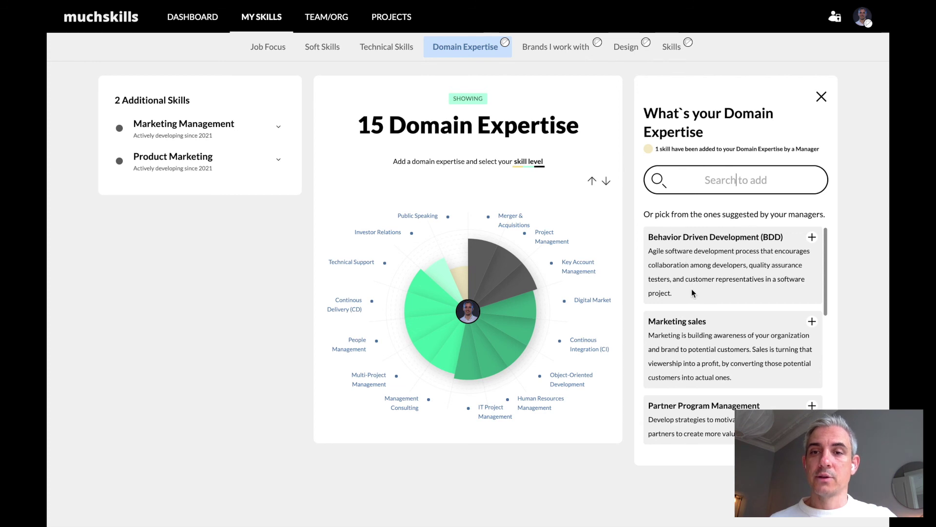
{"action": "scroll", "coordinate": [691, 290], "scroll_direction": "down", "scroll_amount": 4}
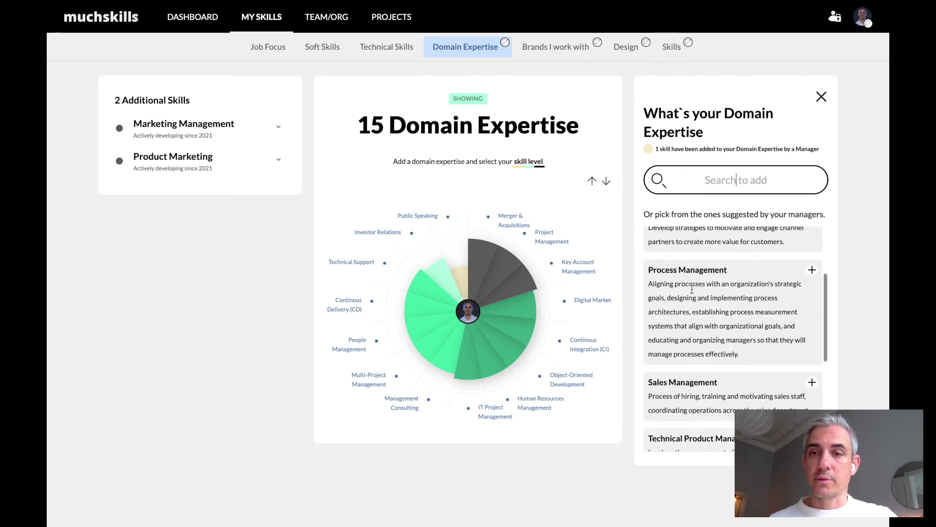
{"action": "left_click", "coordinate": [812, 270]}
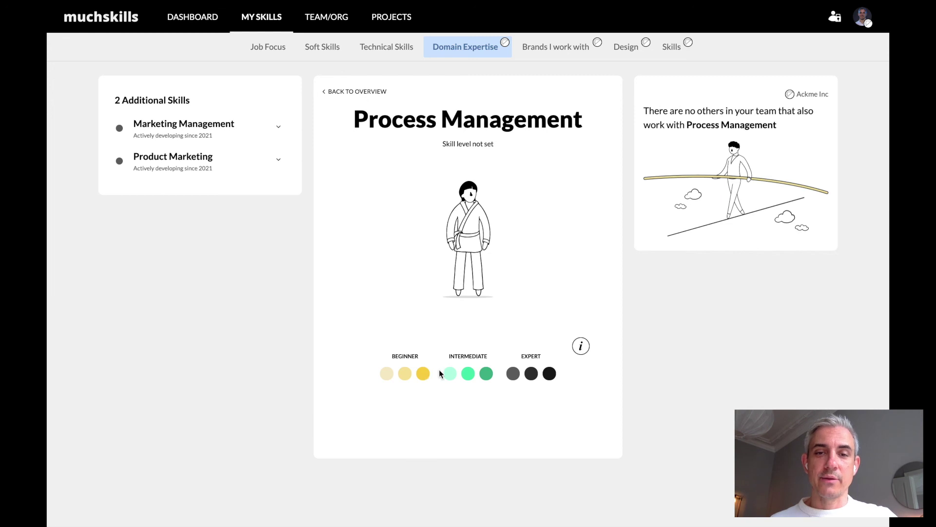
{"action": "left_click", "coordinate": [468, 374]}
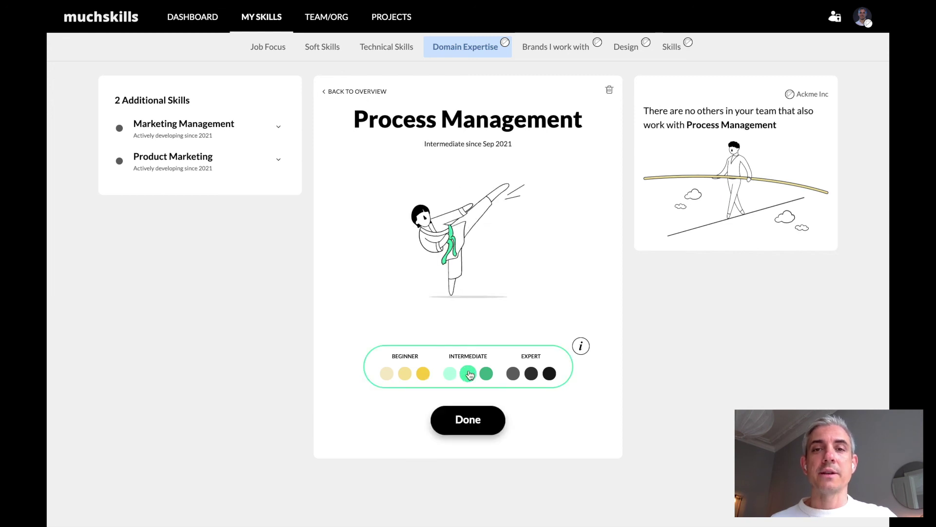
{"action": "left_click", "coordinate": [467, 418]}
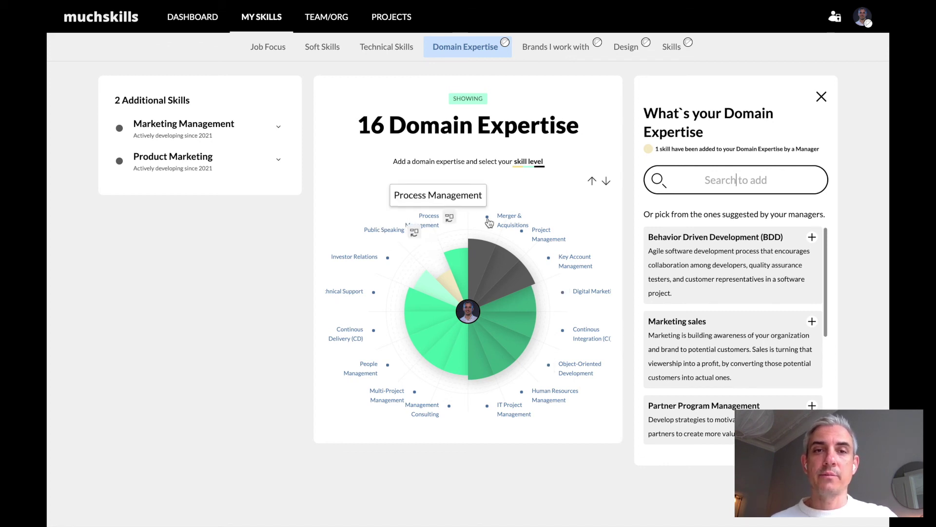
Step: Change your Merger & Acquisitions skill to the highest Intermediate level and save it
{"action": "left_click", "coordinate": [507, 226]}
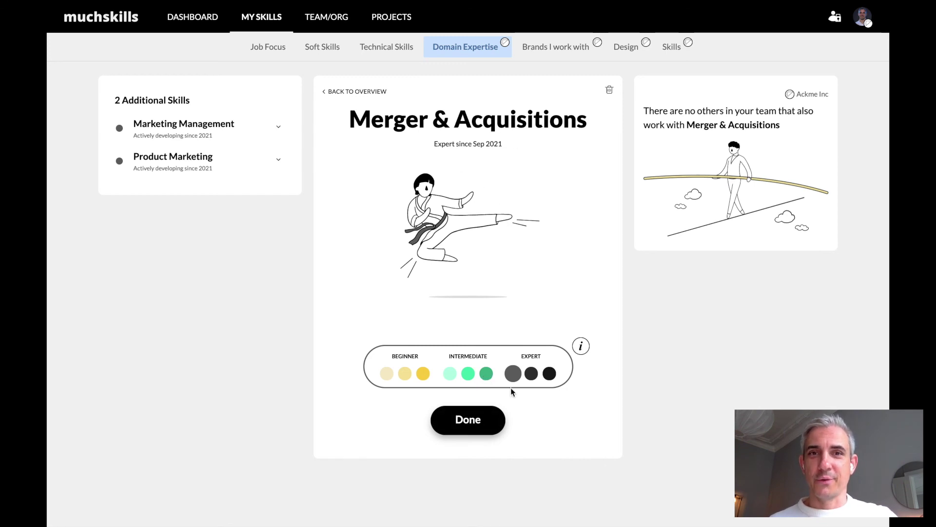
{"action": "left_click", "coordinate": [486, 373]}
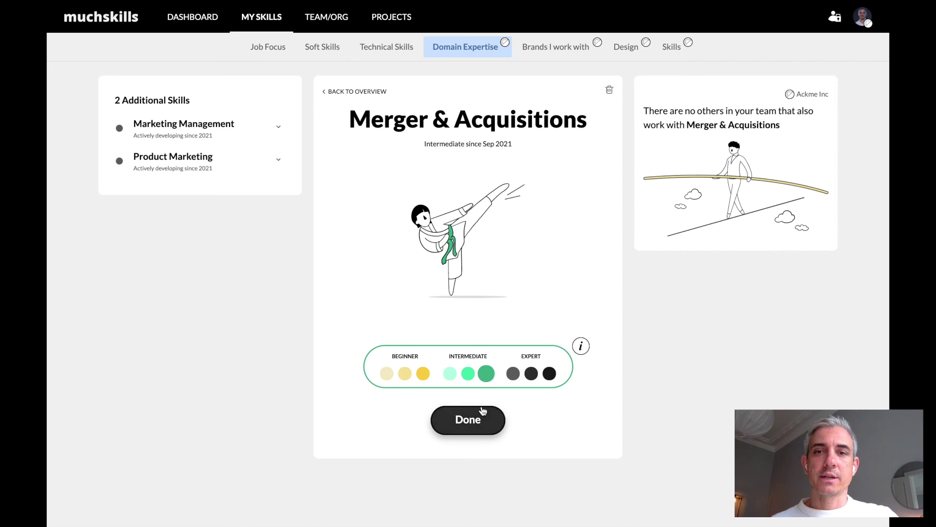
{"action": "left_click", "coordinate": [473, 423]}
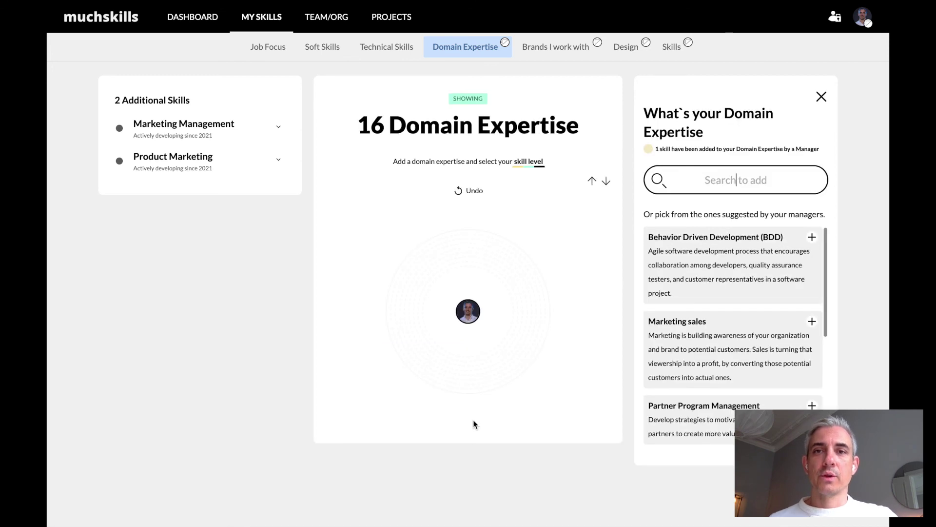
Step: Examine the brands you work with, including the editable brand list and the suggested brands to add
{"action": "left_click", "coordinate": [556, 49]}
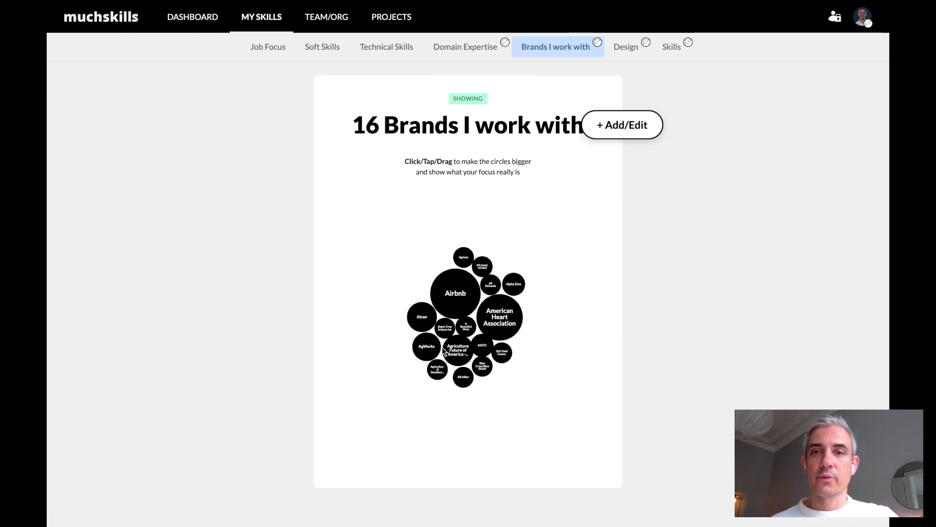
{"action": "left_click", "coordinate": [616, 128]}
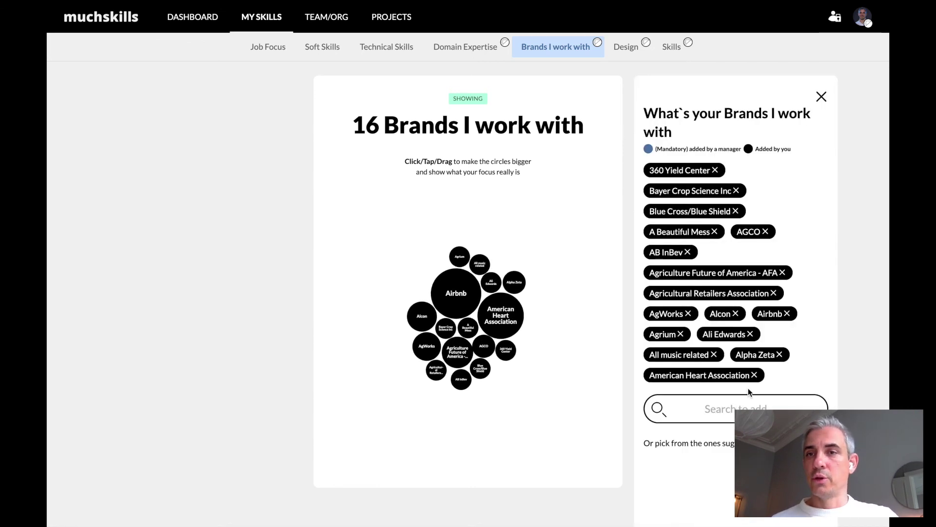
{"action": "scroll", "coordinate": [749, 392], "scroll_direction": "down", "scroll_amount": 1}
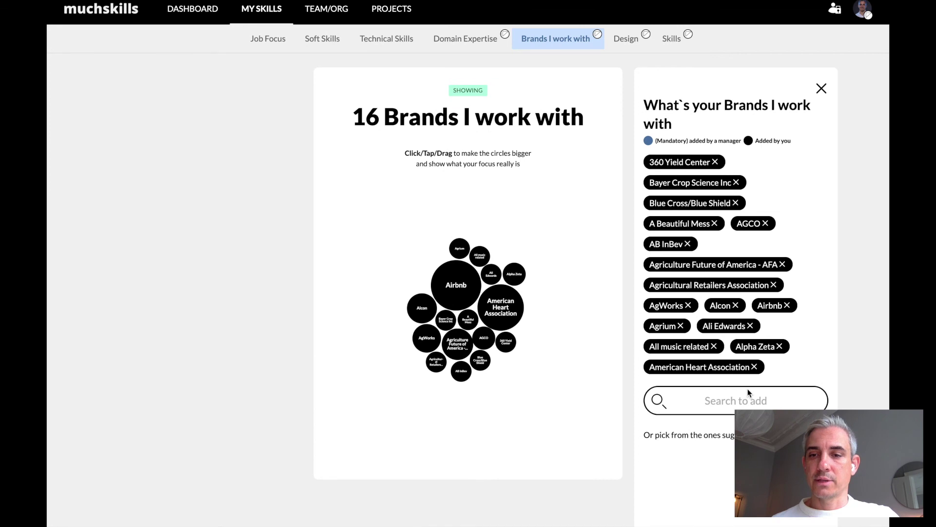
{"action": "scroll", "coordinate": [704, 465], "scroll_direction": "down", "scroll_amount": 2}
{"action": "scroll", "coordinate": [706, 473], "scroll_direction": "down", "scroll_amount": 3}
{"action": "scroll", "coordinate": [786, 385], "scroll_direction": "down", "scroll_amount": 2}
{"action": "scroll", "coordinate": [786, 386], "scroll_direction": "down", "scroll_amount": 15}
{"action": "scroll", "coordinate": [733, 429], "scroll_direction": "down", "scroll_amount": 6}
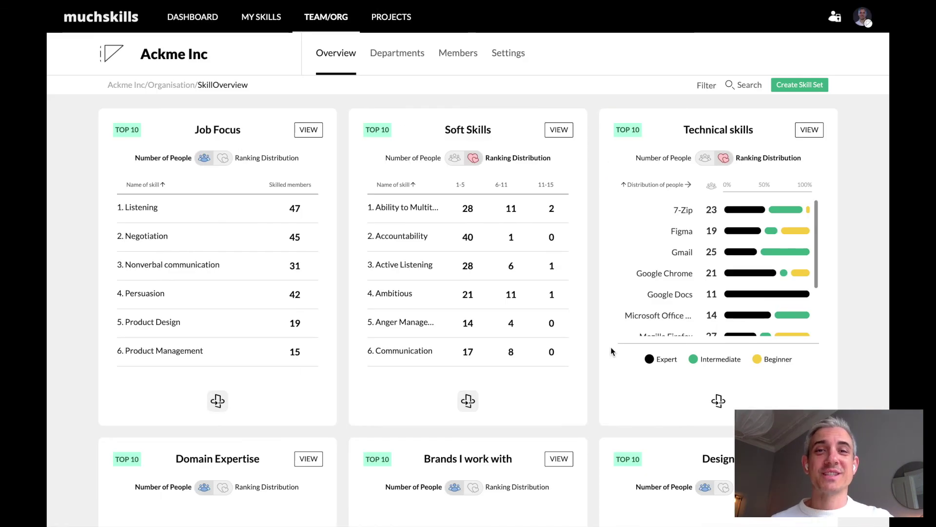